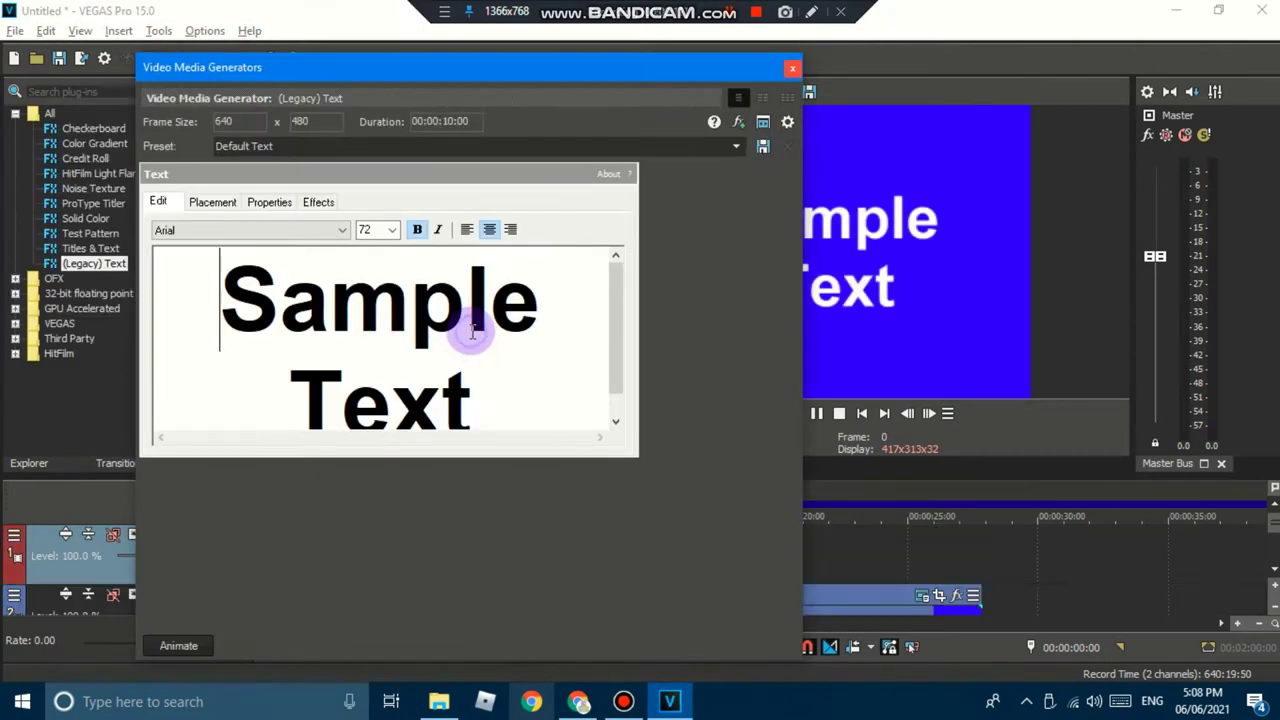
Replace the sample text with "LYRICS TEST 1" in the text generator.
{"action": "type", "text": "LY"}
{"action": "key", "text": "BackSpace"}
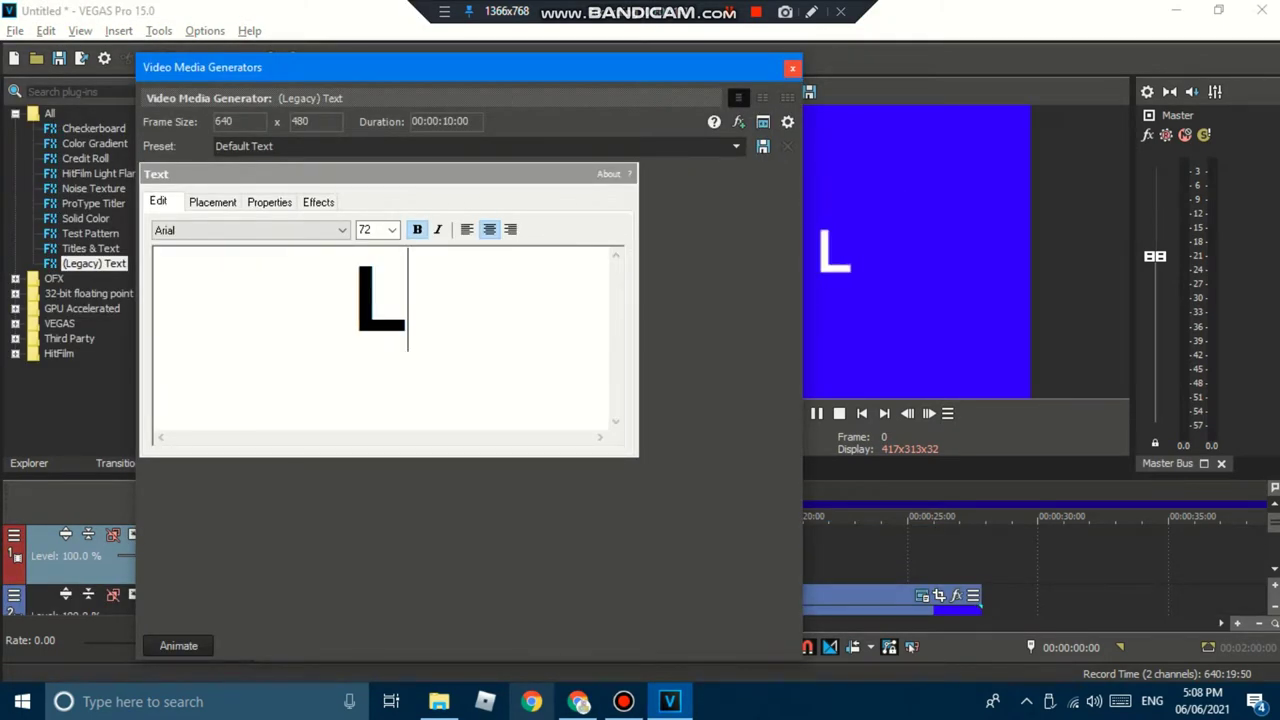
{"action": "type", "text": "RY"}
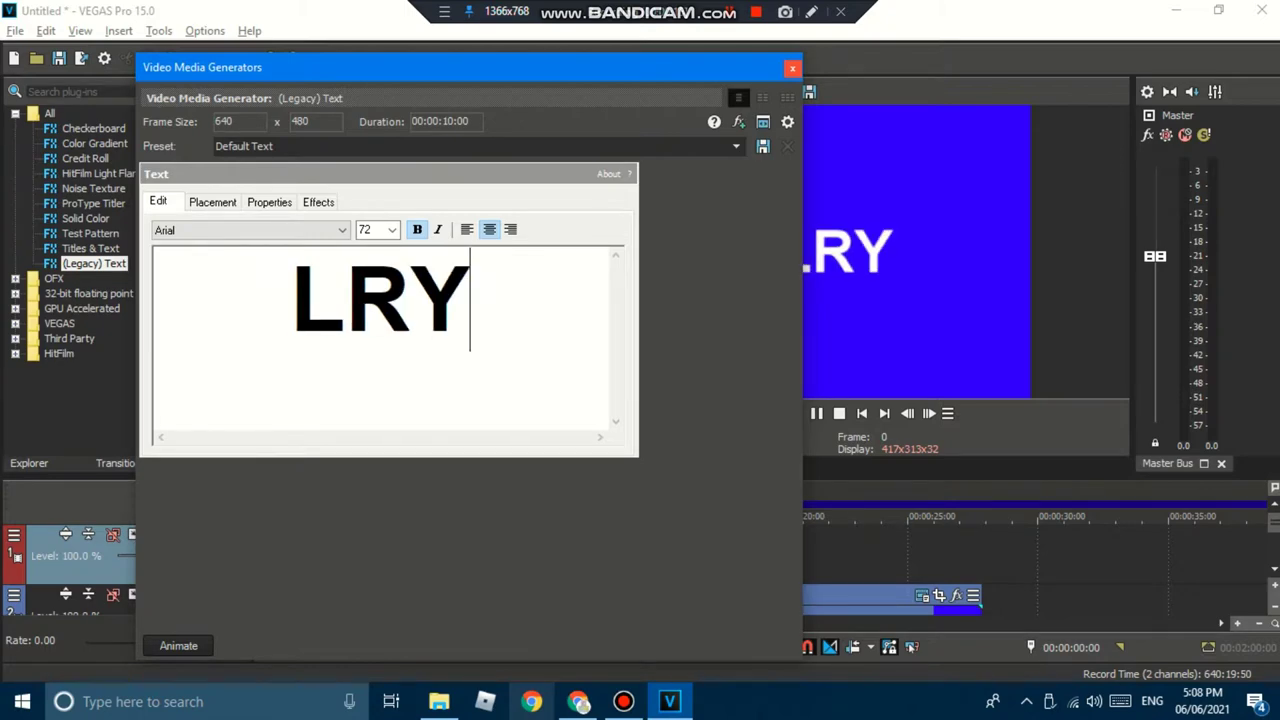
{"action": "key", "text": "BackSpace"}
{"action": "key", "text": "BackSpace"}
{"action": "type", "text": "CY"}
{"action": "key", "text": "BackSpace"}
{"action": "key", "text": "BackSpace"}
{"action": "type", "text": "TR"}
{"action": "key", "text": "BackSpace"}
{"action": "key", "text": "BackSpace"}
{"action": "type", "text": "YRICS"}
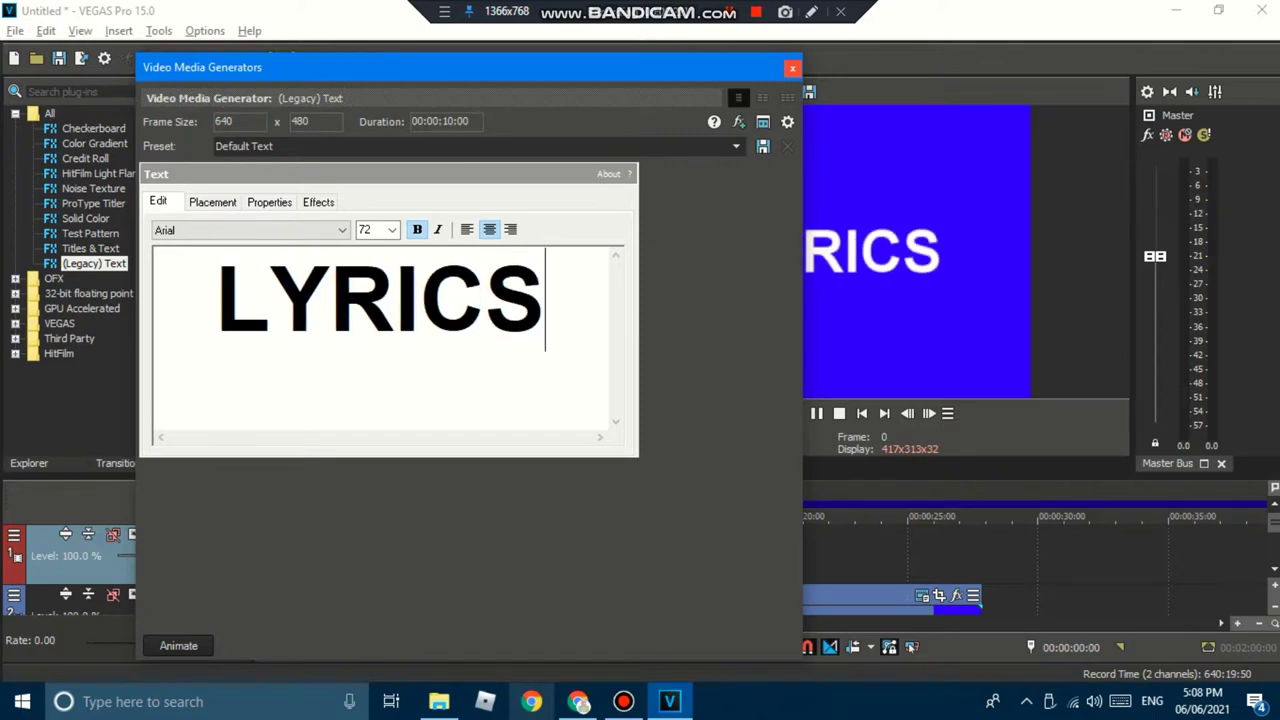
{"action": "type", "text": " TEST 1"}
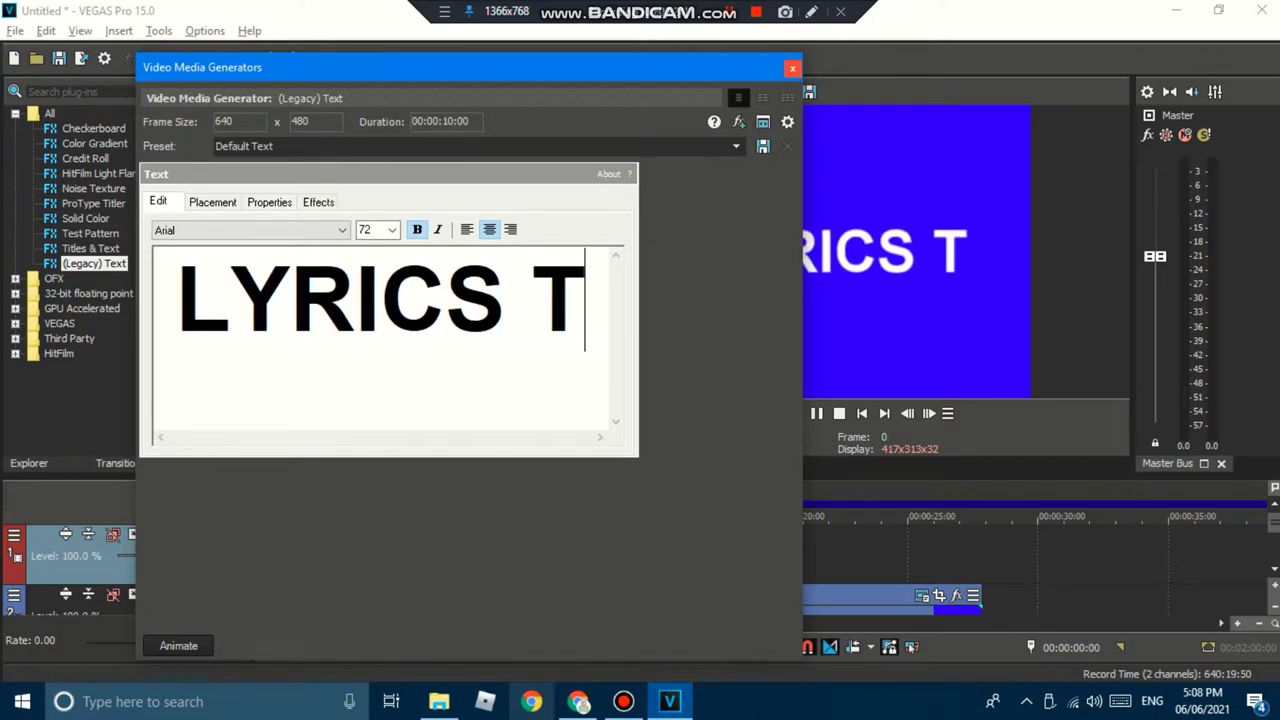
Set the whole text to font size 36 and the Letter Gothic L OTCold Typev2 font.
{"action": "key", "text": "ctrl+a"}
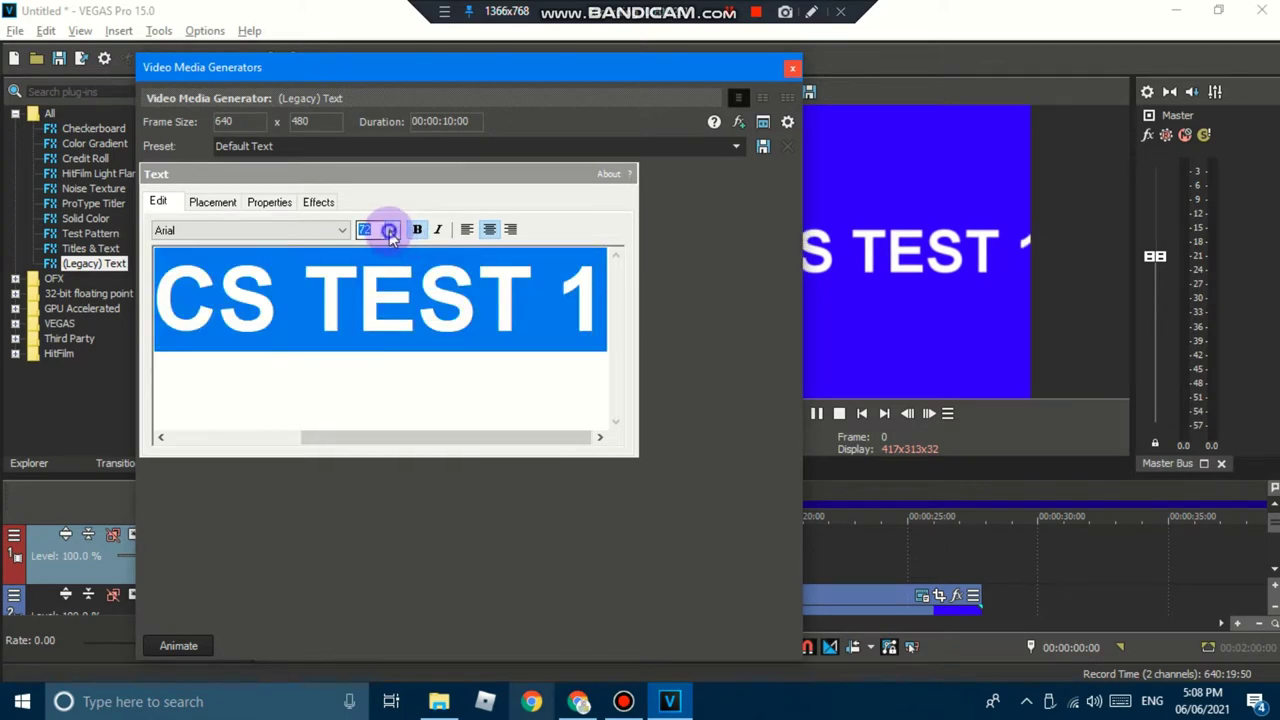
{"action": "left_click", "coordinate": [389, 231]}
{"action": "left_click", "coordinate": [366, 406]}
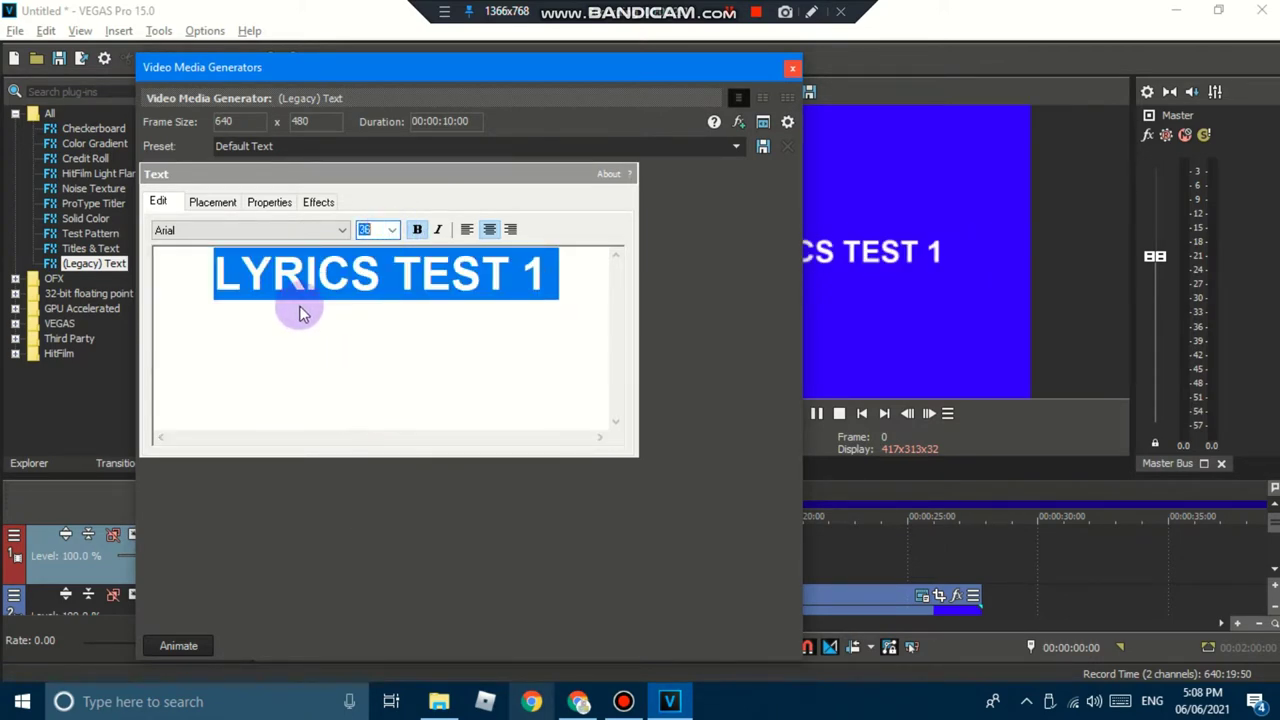
{"action": "left_click", "coordinate": [229, 230]}
{"action": "left_click_drag", "start_coordinate": [348, 345], "coordinate": [346, 424]}
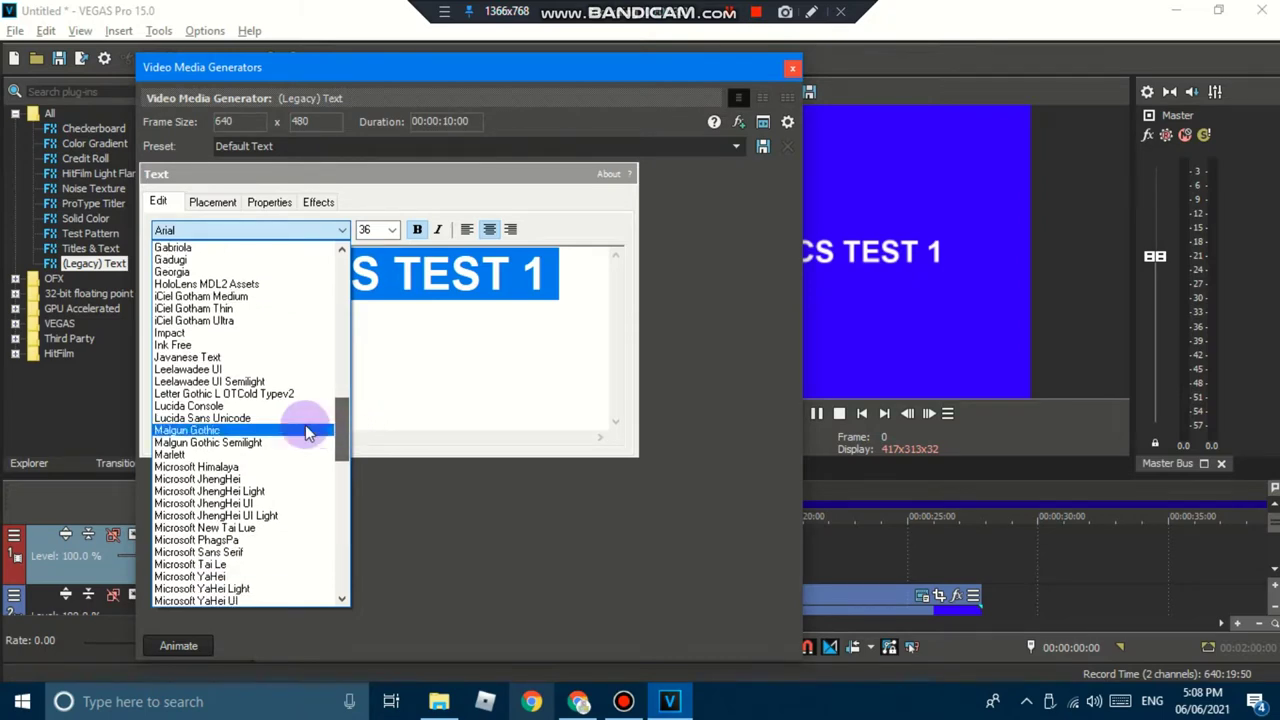
{"action": "left_click", "coordinate": [228, 393]}
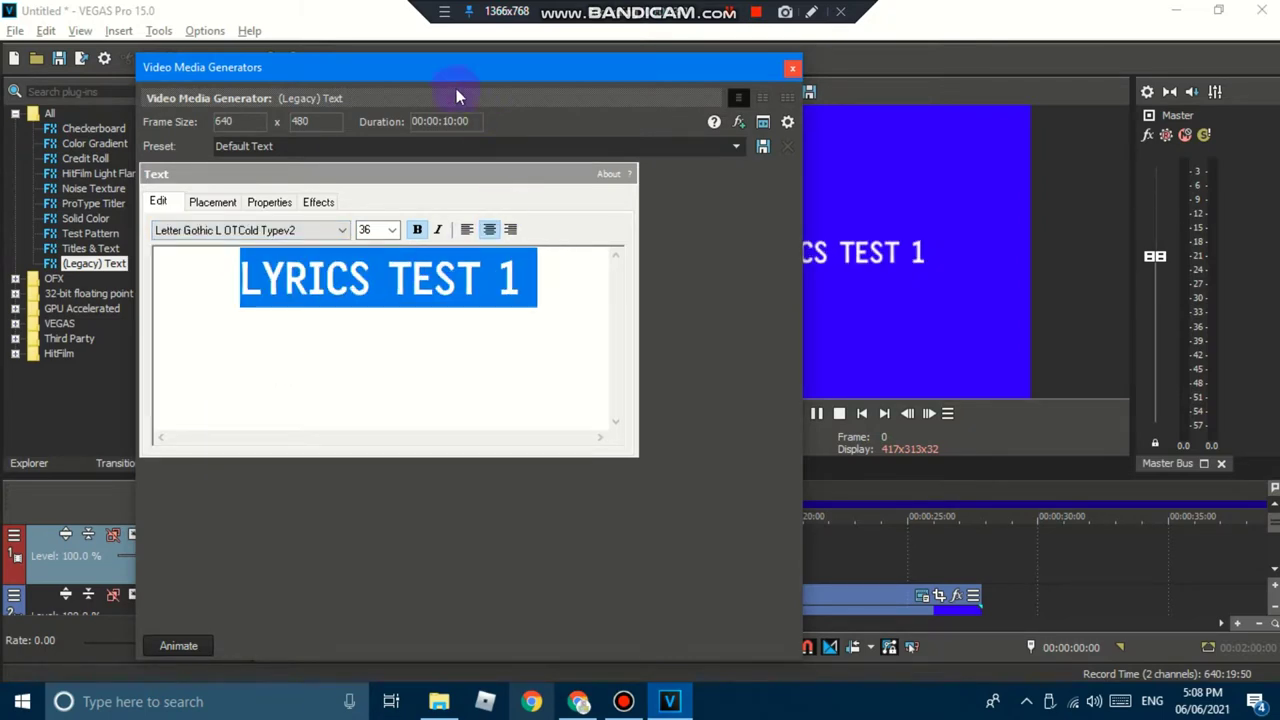
Enable a black outline on the text with feather 0.000 and width 0.100.
{"action": "left_click_drag", "start_coordinate": [350, 72], "coordinate": [240, 40]}
{"action": "left_click", "coordinate": [160, 169]}
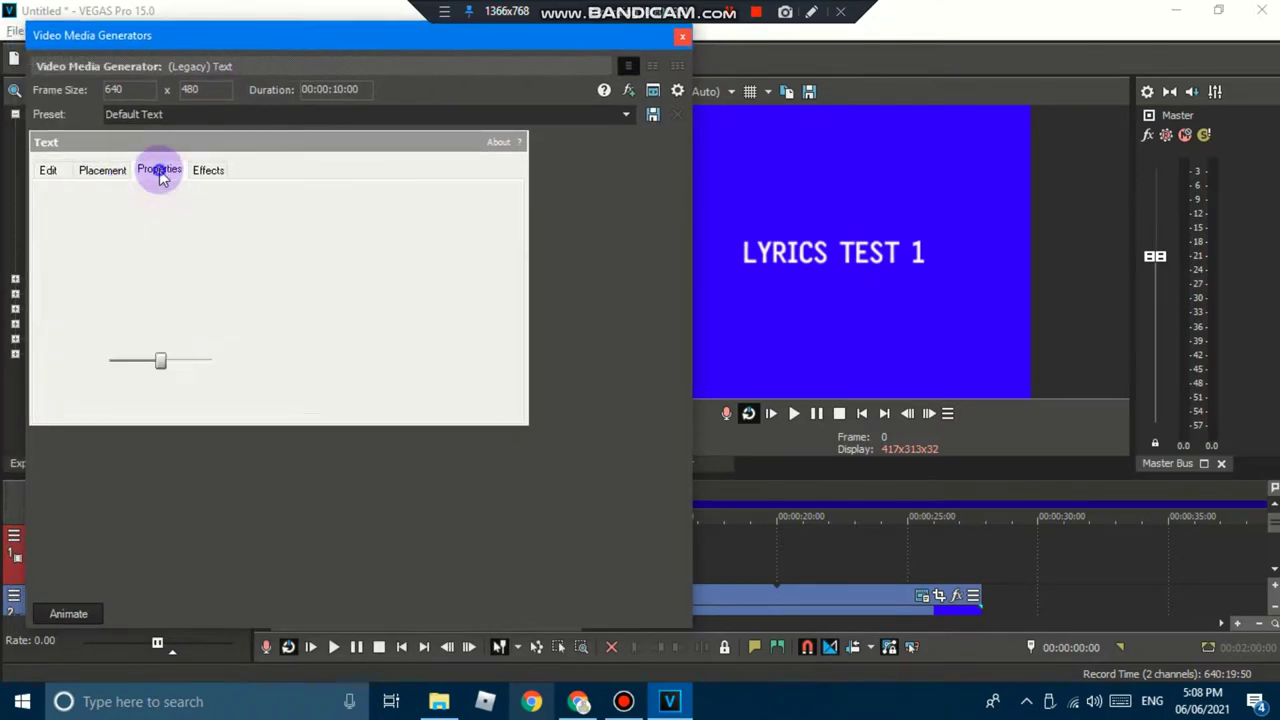
{"action": "left_click", "coordinate": [208, 170]}
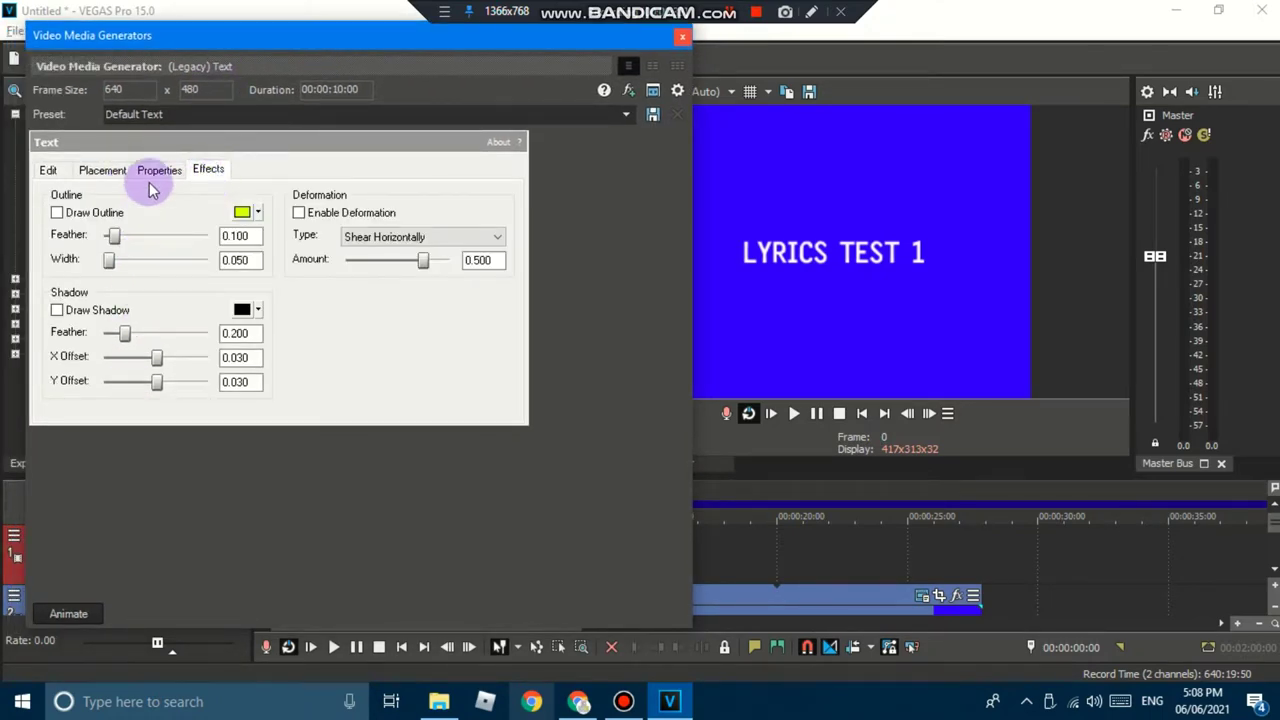
{"action": "left_click", "coordinate": [97, 214]}
{"action": "left_click", "coordinate": [258, 213]}
{"action": "left_click_drag", "start_coordinate": [383, 299], "coordinate": [374, 320]}
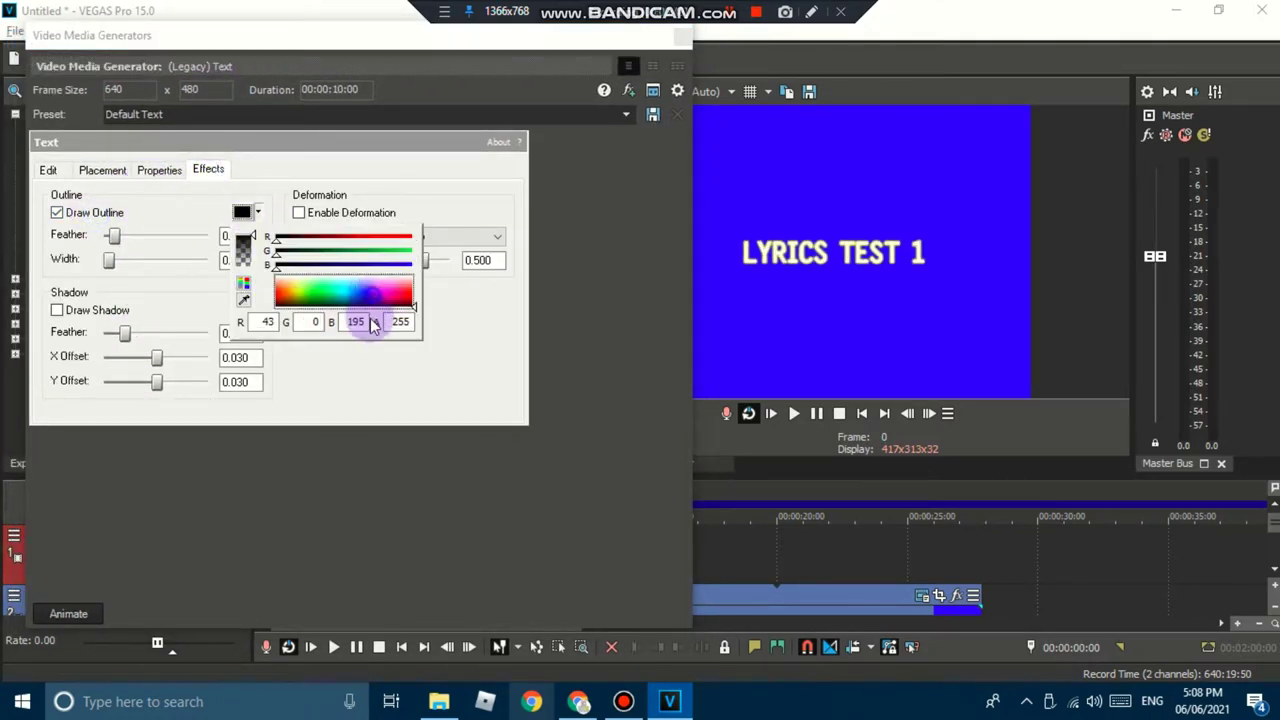
{"action": "left_click", "coordinate": [366, 365]}
{"action": "left_click_drag", "start_coordinate": [109, 259], "coordinate": [58, 236]}
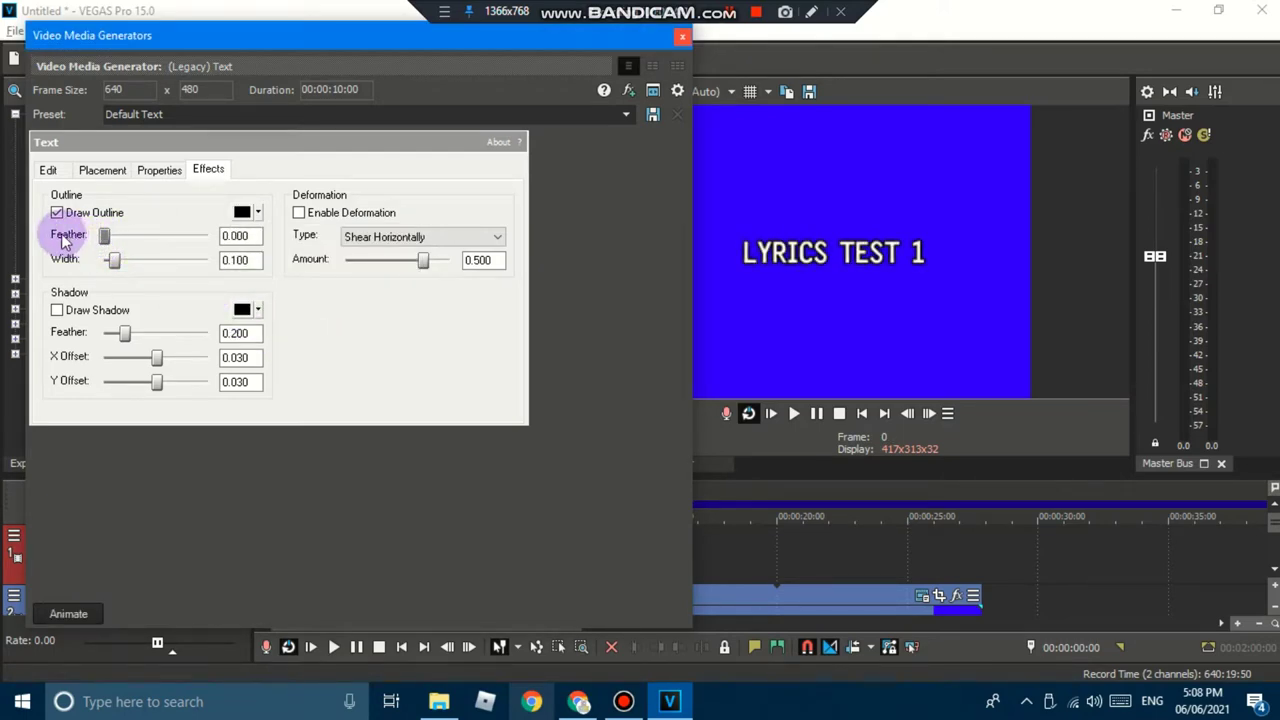
Place the text in the lower-left area of the frame at about X -0.387, Y 0.473, and close the generator settings.
{"action": "left_click", "coordinate": [102, 169]}
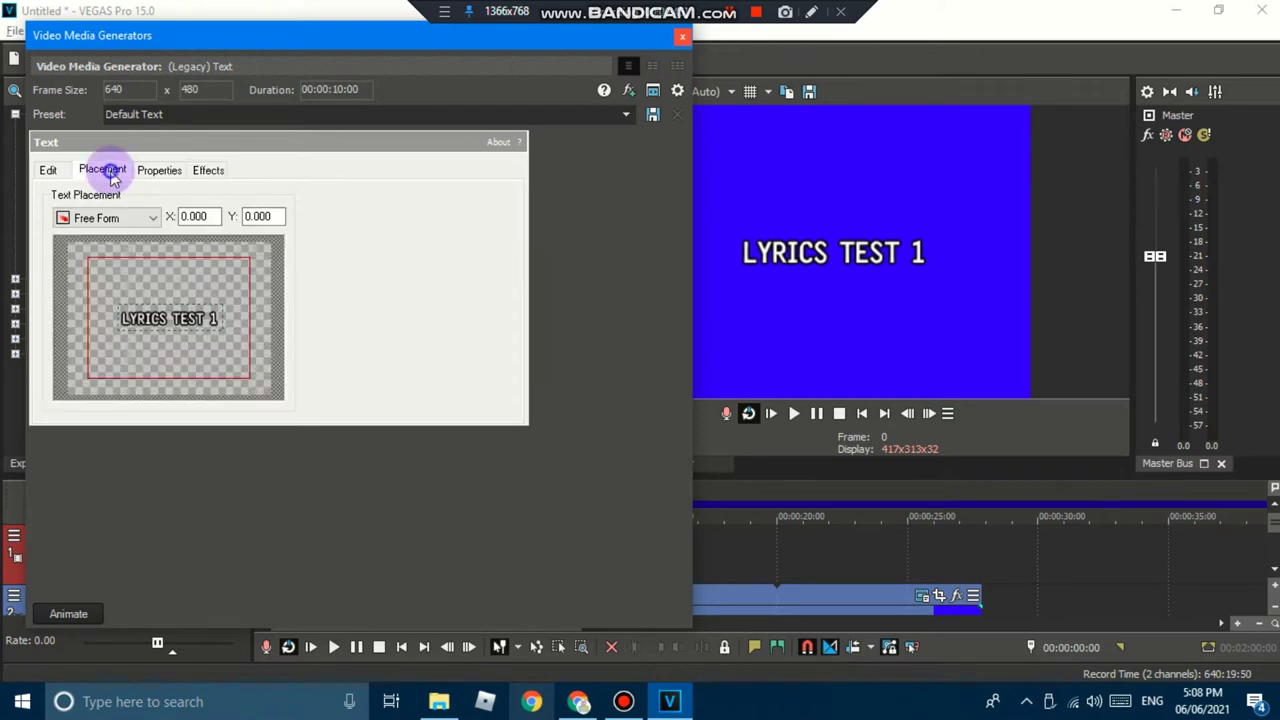
{"action": "left_click_drag", "start_coordinate": [199, 318], "coordinate": [157, 364]}
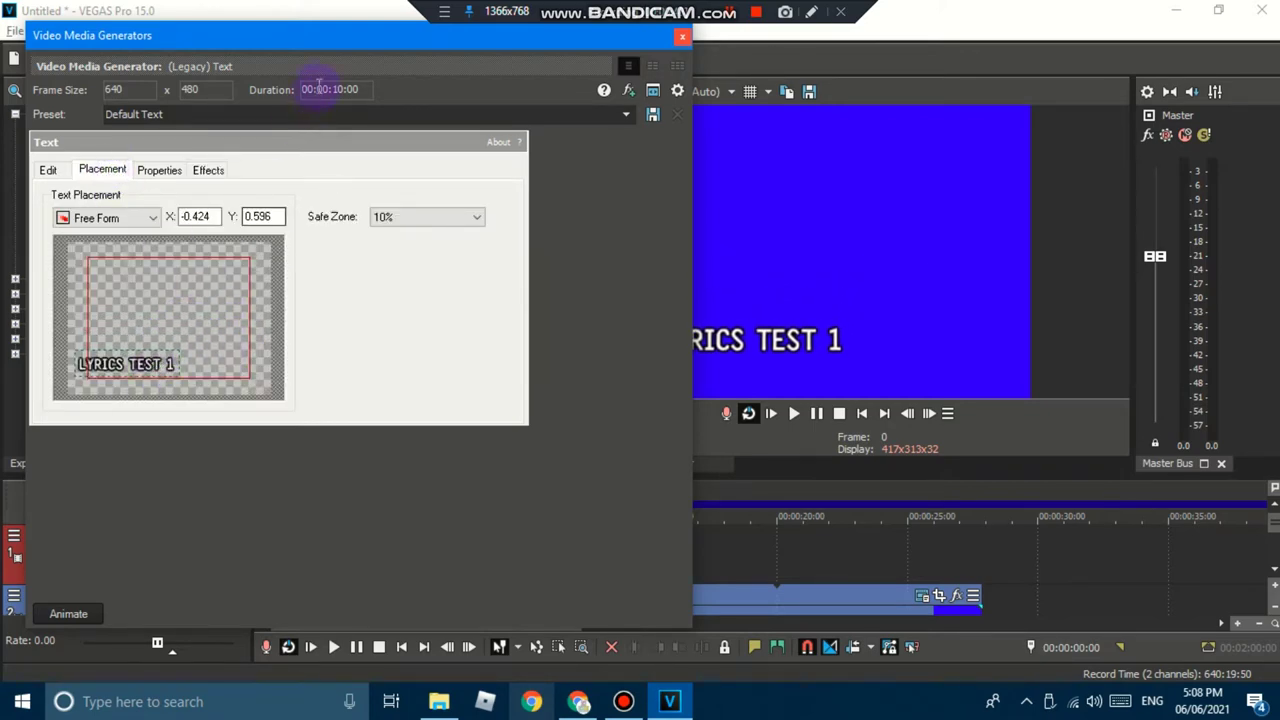
{"action": "left_click_drag", "start_coordinate": [248, 22], "coordinate": [171, 1]}
{"action": "left_click_drag", "start_coordinate": [60, 354], "coordinate": [70, 338]}
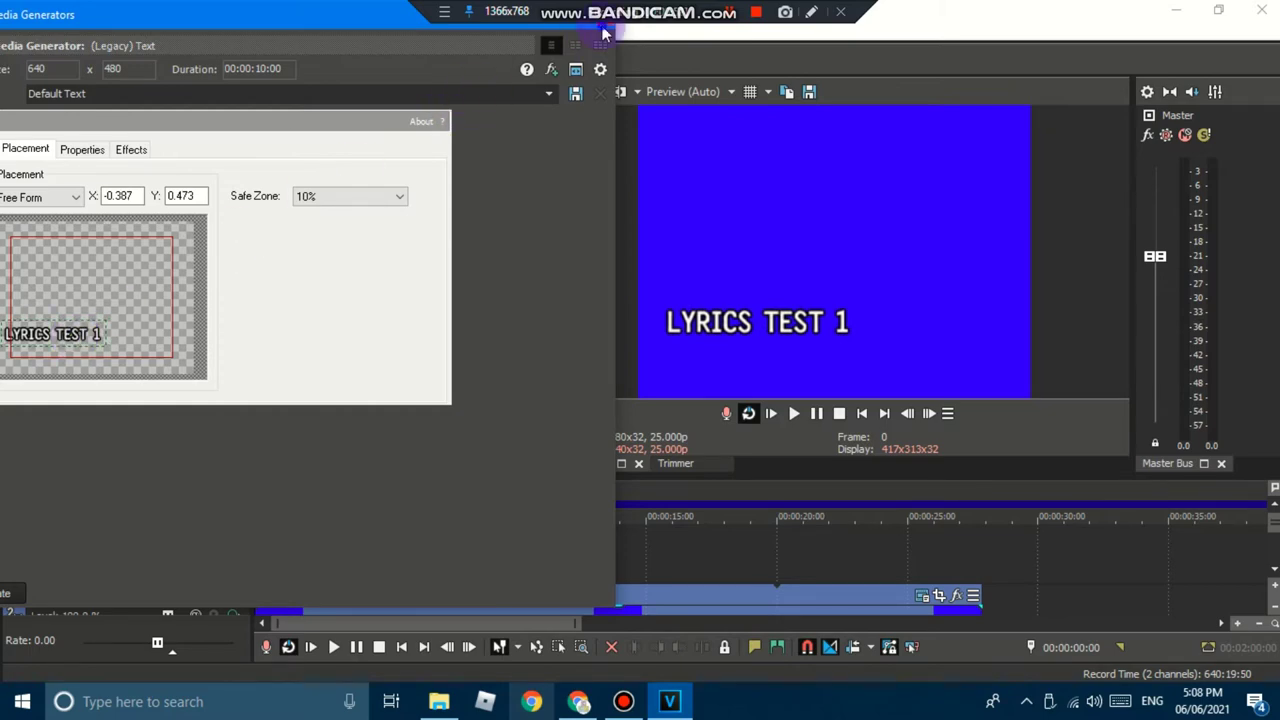
{"action": "left_click", "coordinate": [603, 31]}
Insert a new video track and move the text event up onto the empty top track at the timeline start.
{"action": "right_click", "coordinate": [558, 565]}
{"action": "left_click", "coordinate": [661, 371]}
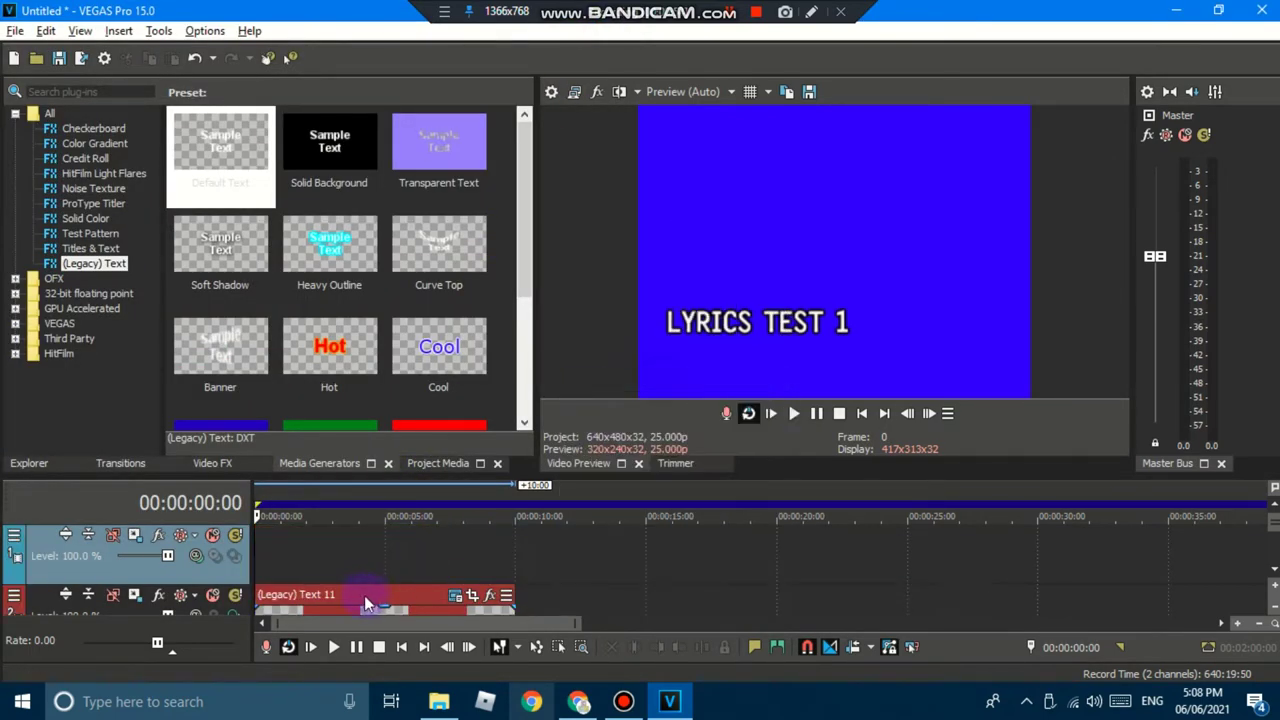
{"action": "left_click_drag", "start_coordinate": [364, 595], "coordinate": [340, 551]}
Duplicate the text event onto the empty second track as a new copy of the source media, aligned to the timeline start.
{"action": "scroll", "coordinate": [272, 591], "scroll_direction": "up", "scroll_amount": 3}
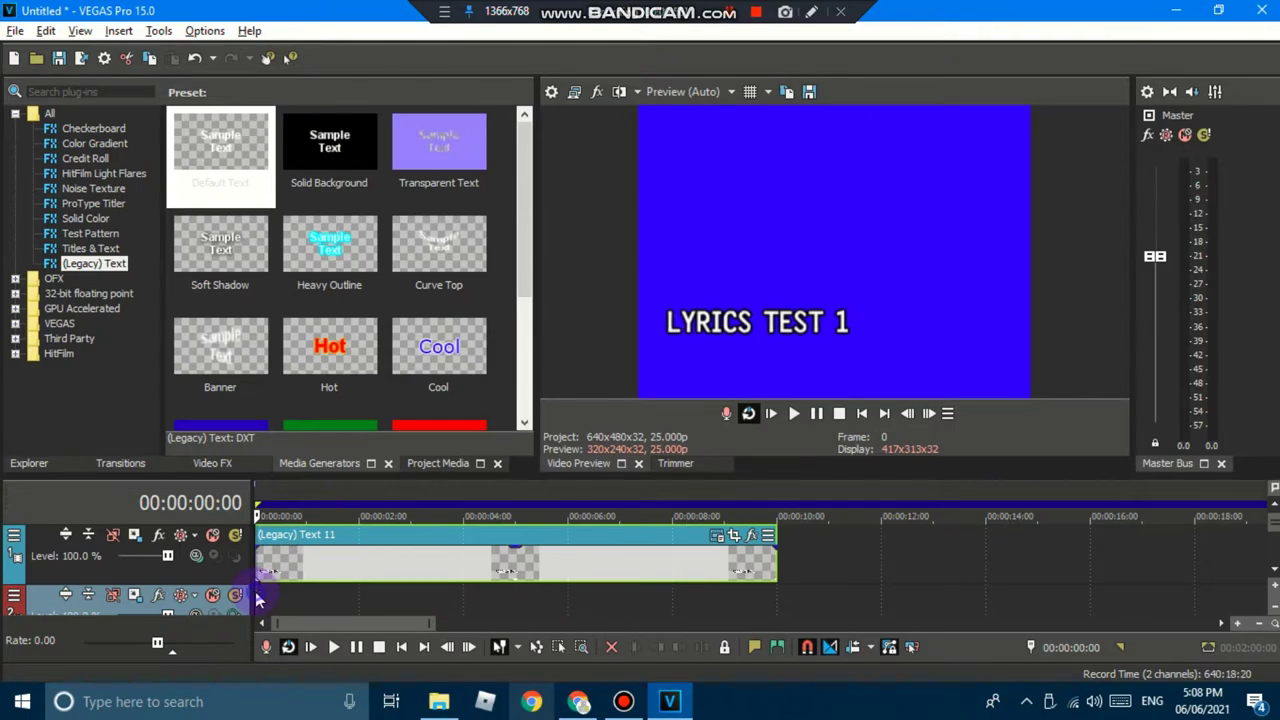
{"action": "left_click", "coordinate": [258, 598]}
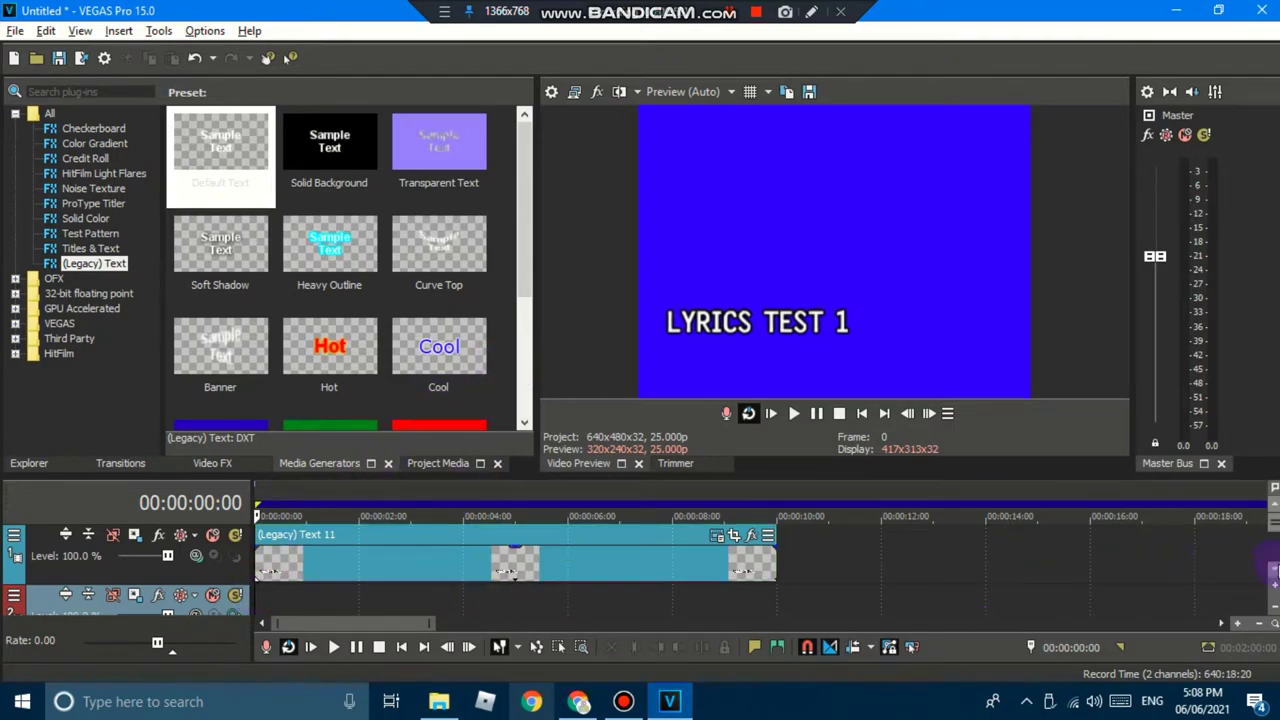
{"action": "left_click", "coordinate": [1276, 569]}
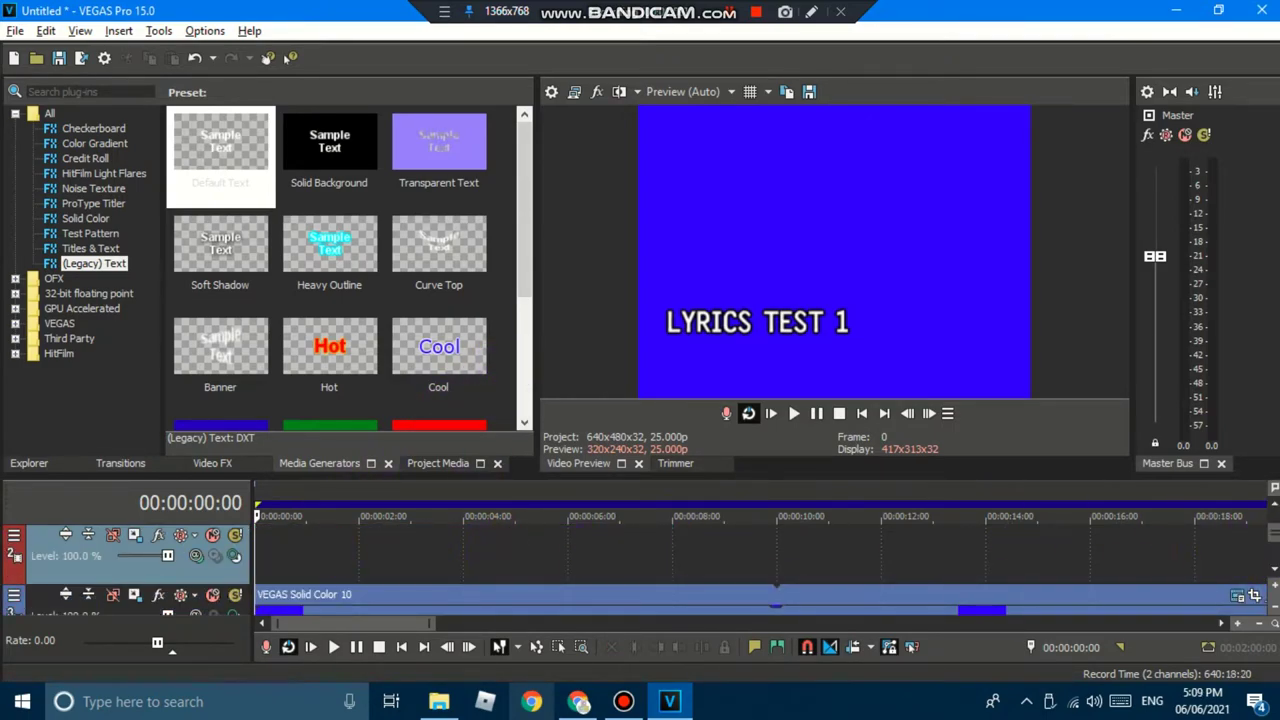
{"action": "left_click", "coordinate": [1273, 524]}
{"action": "left_click", "coordinate": [695, 553]}
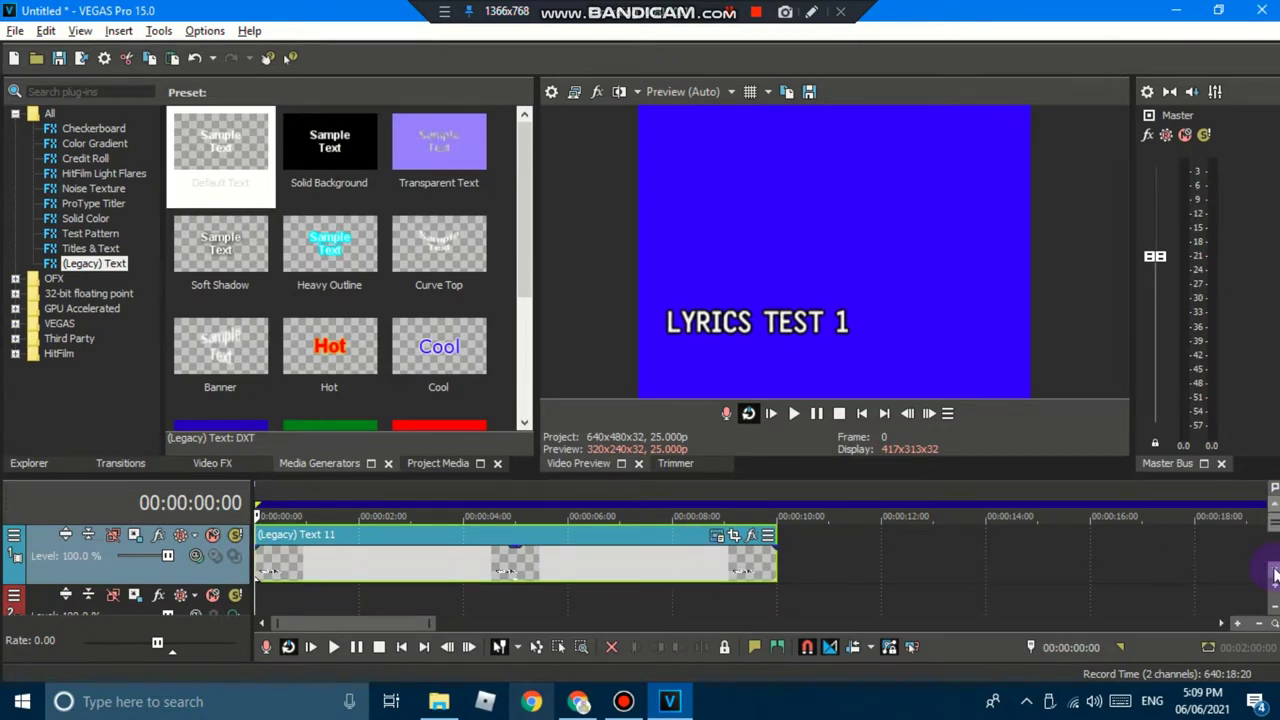
{"action": "scroll", "coordinate": [1273, 575], "scroll_direction": "down", "scroll_amount": 1}
{"action": "left_click", "coordinate": [387, 554]}
{"action": "key", "text": "ctrl+v"}
{"action": "left_click", "coordinate": [782, 316]}
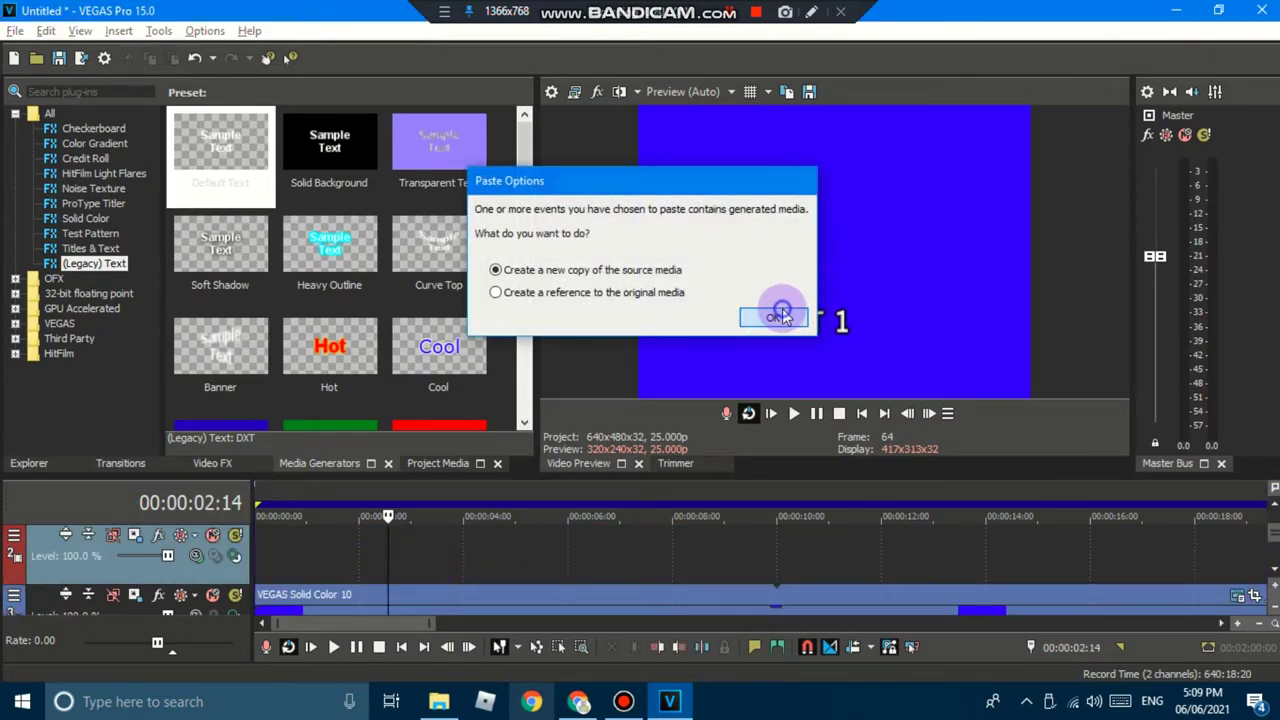
{"action": "left_click_drag", "start_coordinate": [601, 560], "coordinate": [374, 561]}
{"action": "left_click", "coordinate": [863, 415]}
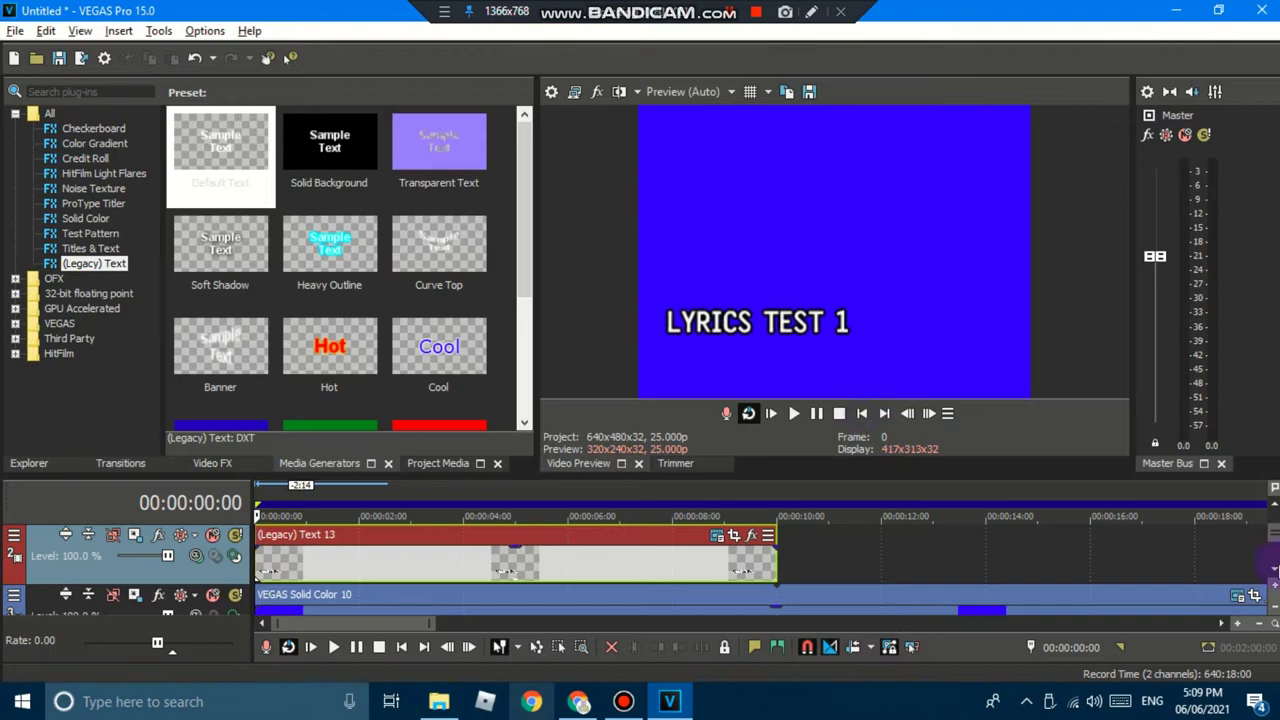
Change the text color of the top track's text event to blue (R 0, G 0, B 255).
{"action": "left_click", "coordinate": [1274, 515]}
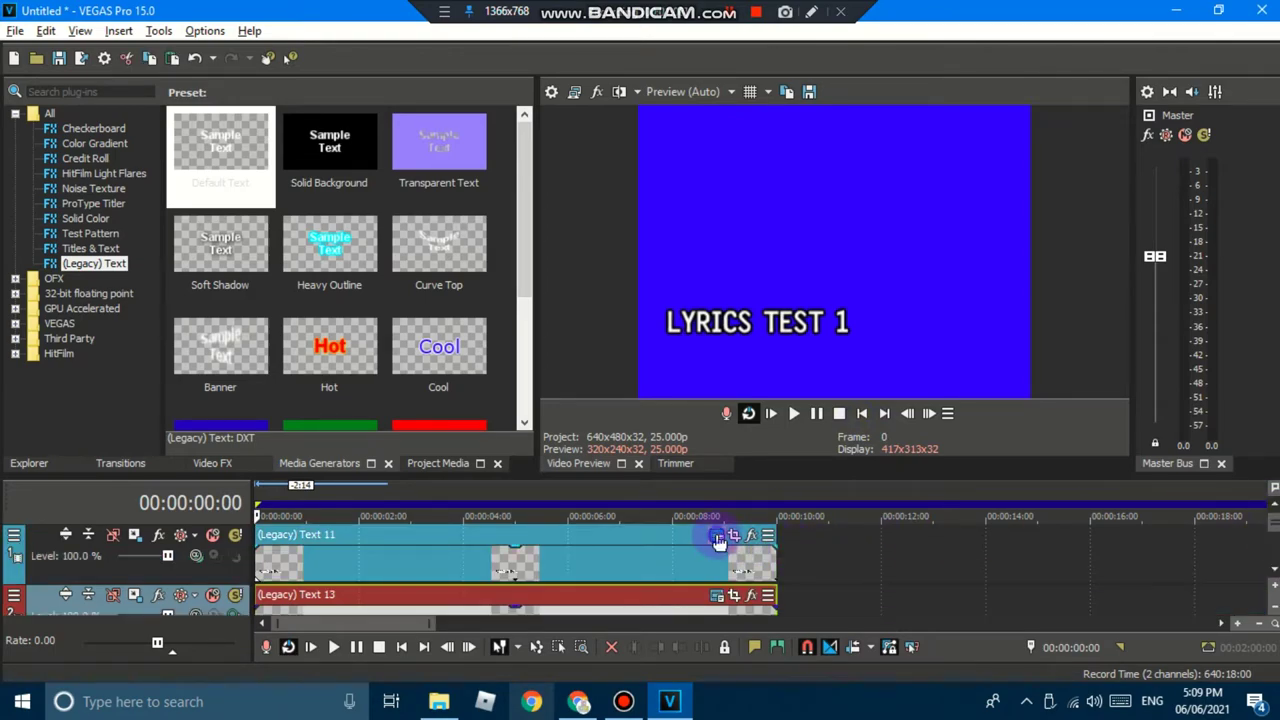
{"action": "left_click", "coordinate": [717, 537]}
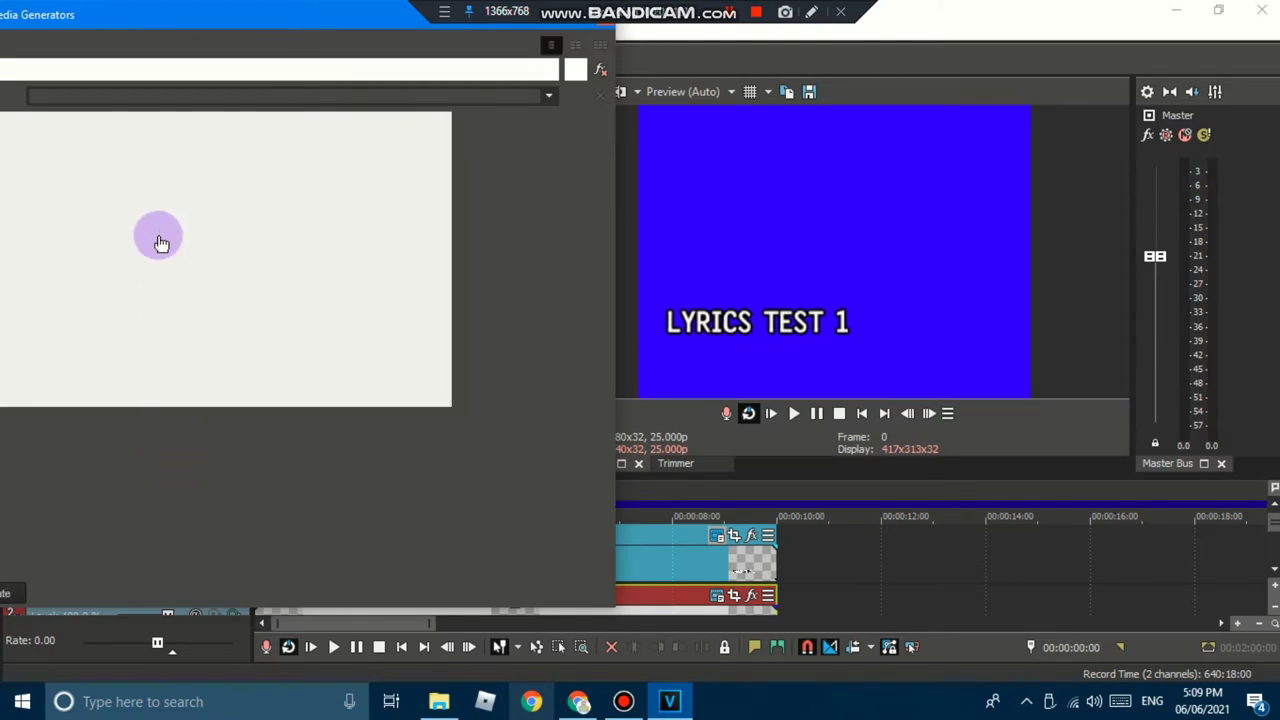
{"action": "left_click", "coordinate": [100, 154]}
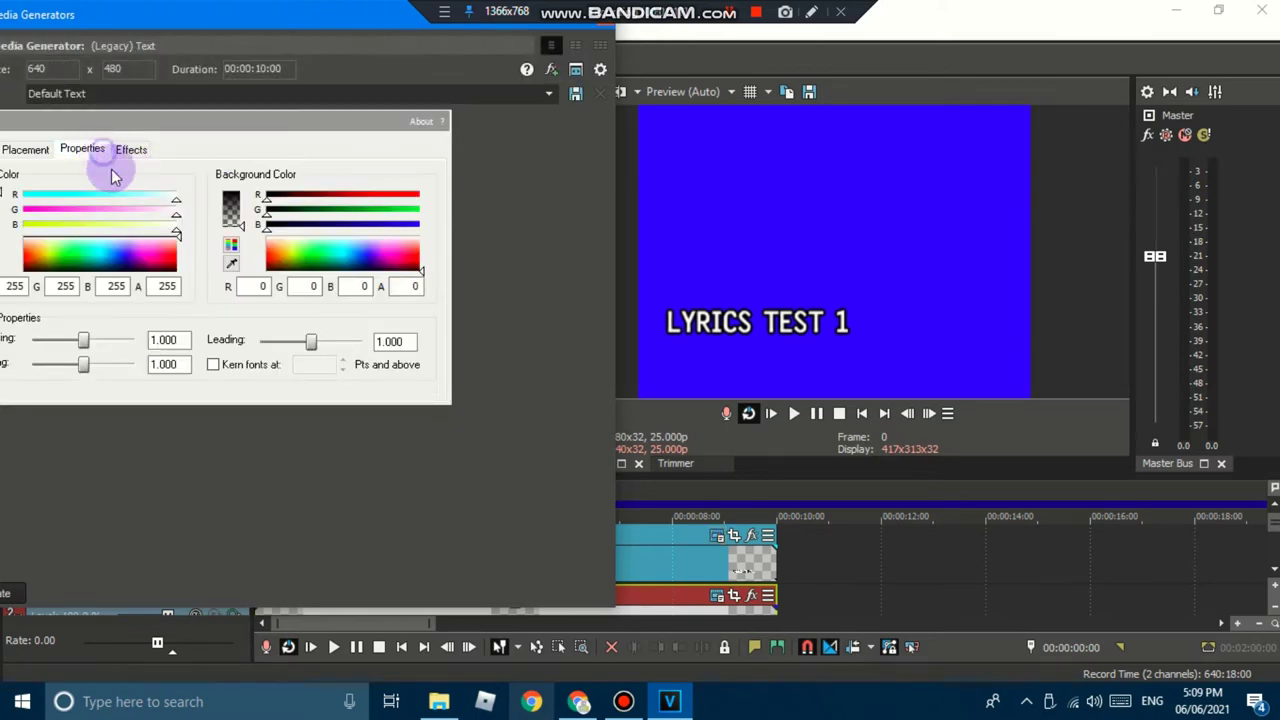
{"action": "left_click", "coordinate": [124, 254]}
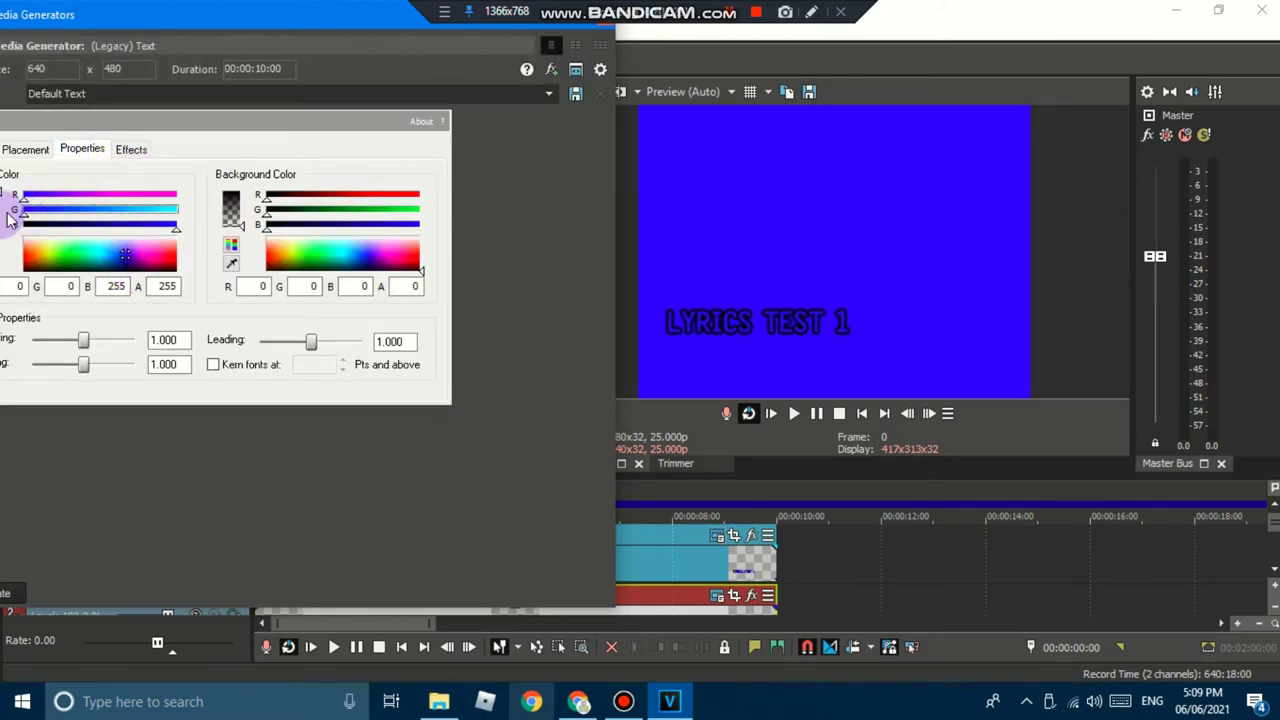
Change the outline color of the top track's text to white and close its generator settings.
{"action": "left_click", "coordinate": [131, 149]}
{"action": "left_click", "coordinate": [181, 191]}
{"action": "left_click", "coordinate": [215, 255]}
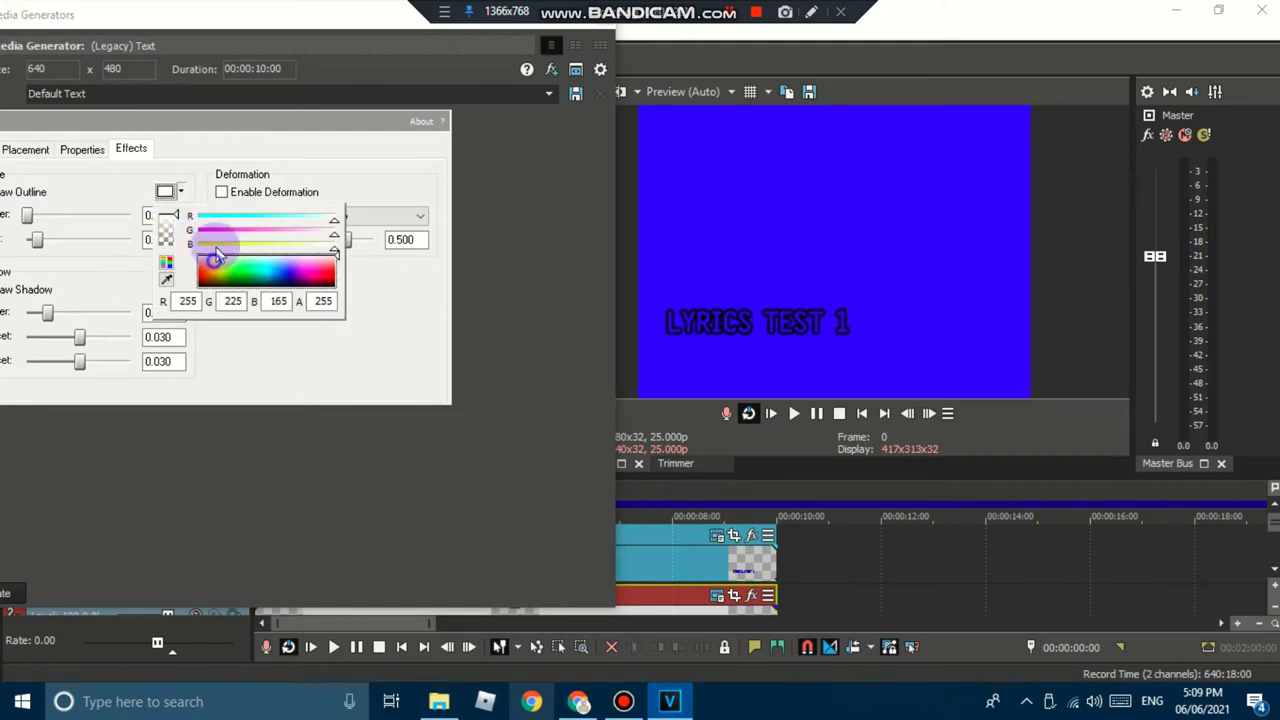
{"action": "left_click", "coordinate": [291, 374]}
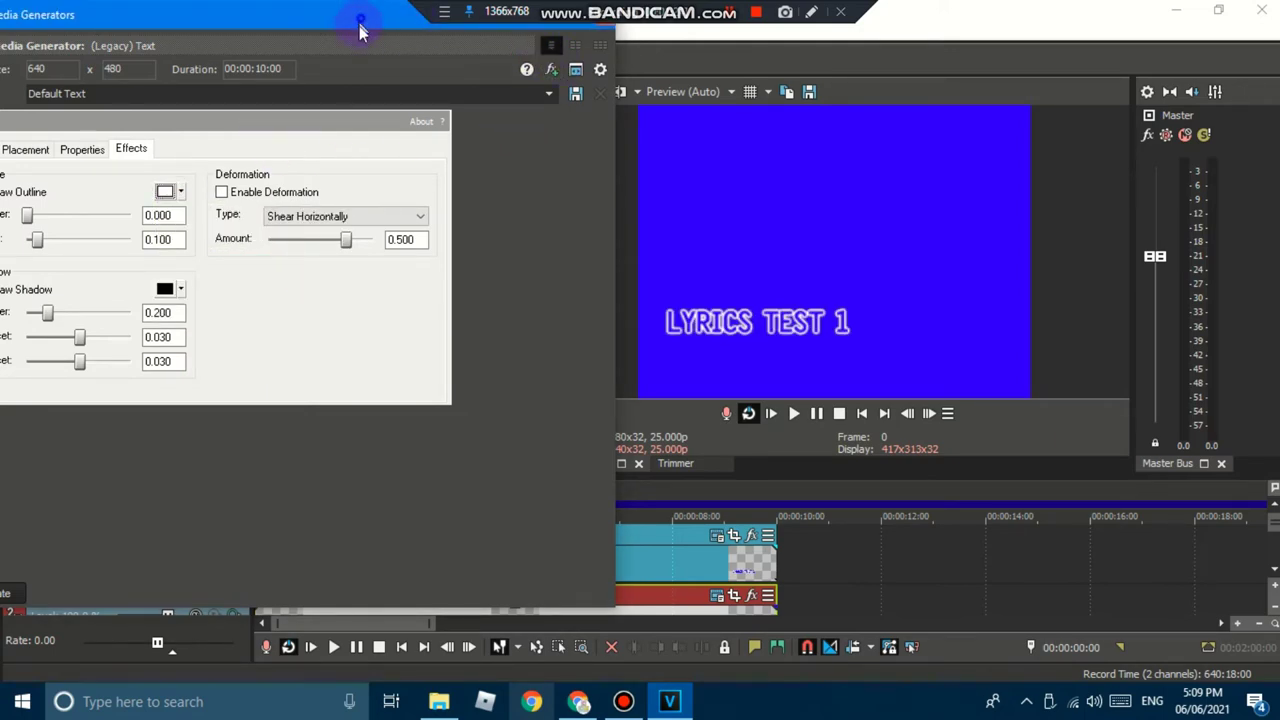
{"action": "left_click_drag", "start_coordinate": [360, 24], "coordinate": [354, 141]}
{"action": "left_click", "coordinate": [599, 139]}
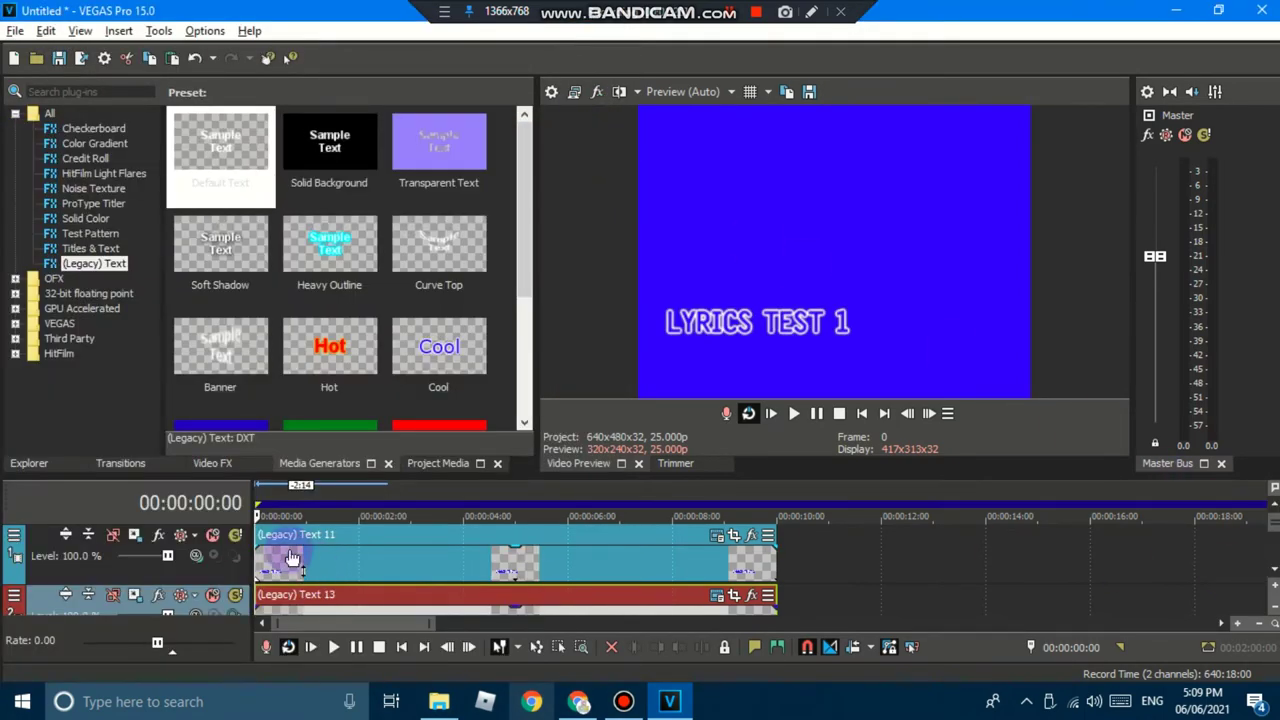
Insert a new empty video track directly above the solid color track.
{"action": "left_click", "coordinate": [1274, 570]}
{"action": "scroll", "coordinate": [1072, 575], "scroll_direction": "down", "scroll_amount": 2}
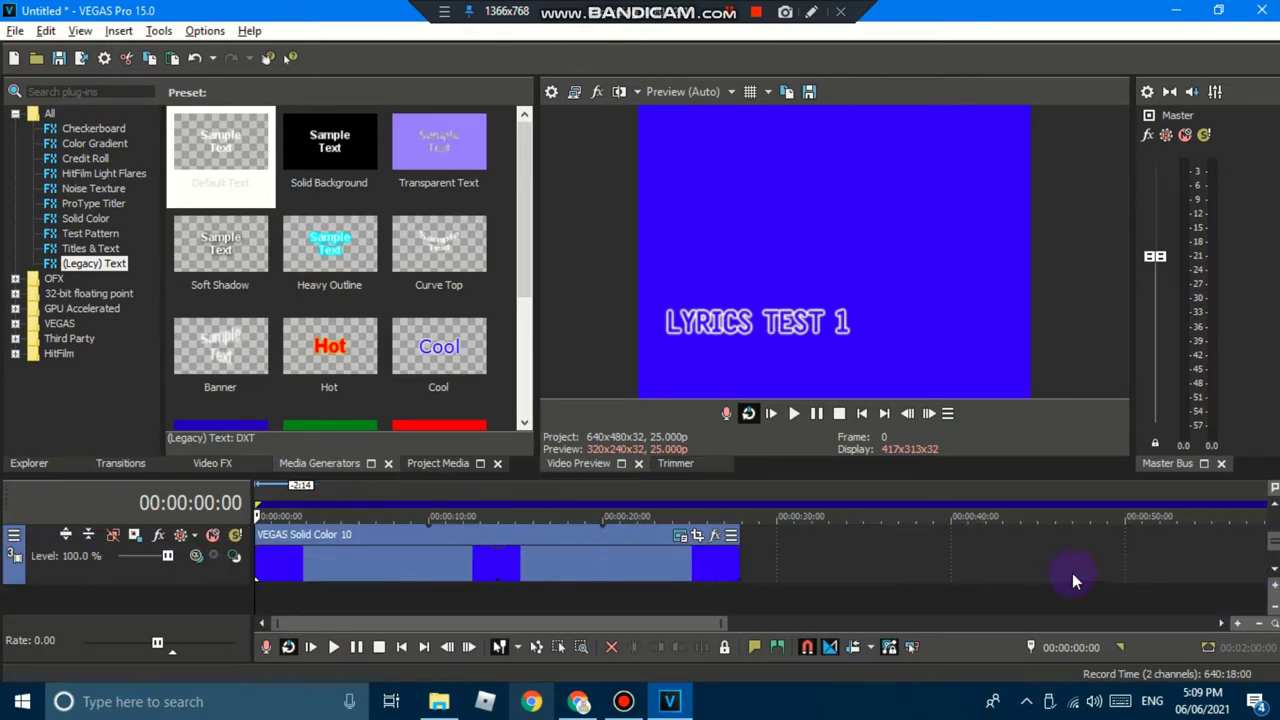
{"action": "right_click", "coordinate": [1072, 573]}
{"action": "left_click", "coordinate": [1132, 379]}
Duplicate the second track's text event onto the new third track as a new copy of the source media.
{"action": "left_click", "coordinate": [1274, 504]}
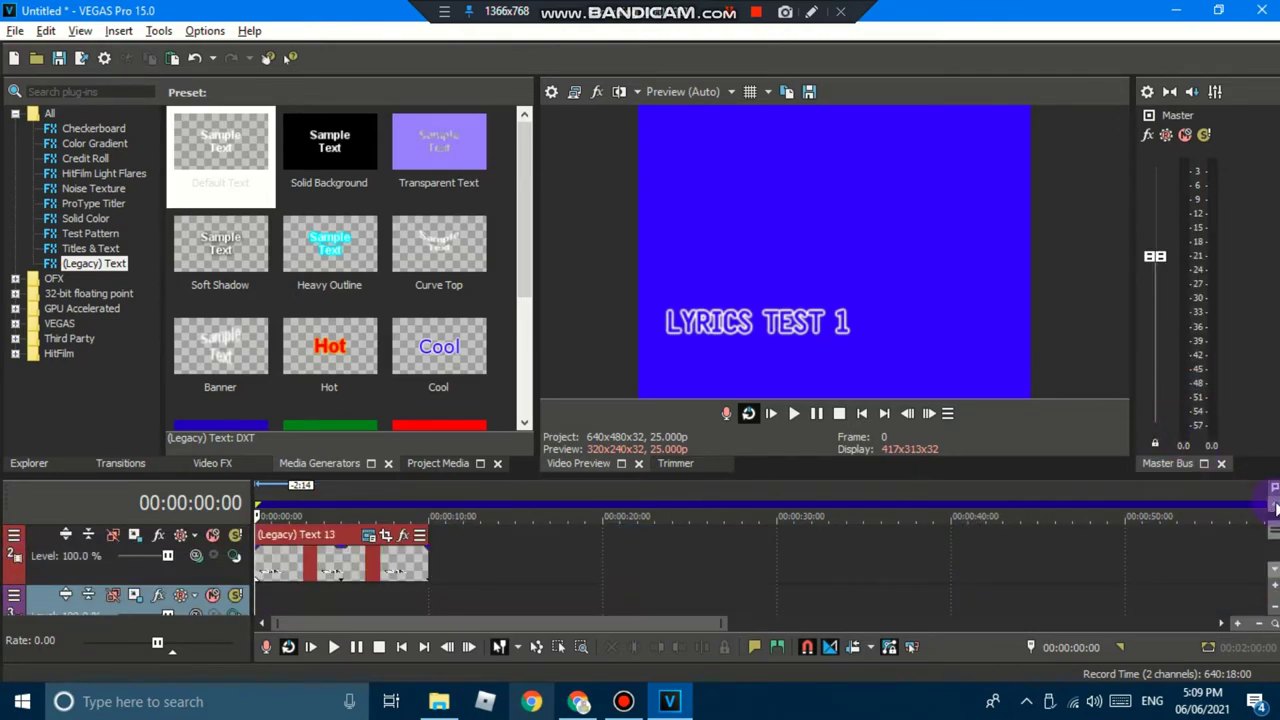
{"action": "left_click", "coordinate": [1275, 506]}
{"action": "left_click", "coordinate": [1274, 571]}
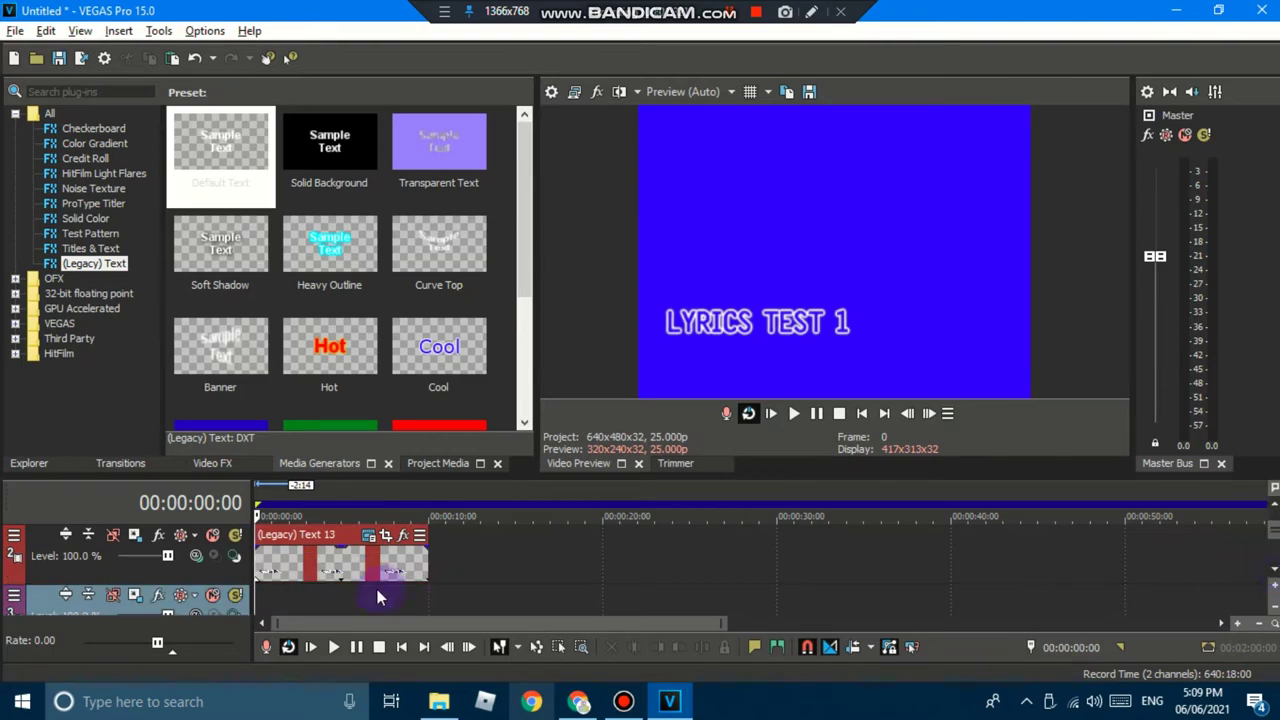
{"action": "left_click", "coordinate": [330, 562]}
{"action": "left_click", "coordinate": [260, 601]}
{"action": "key", "text": "ctrl+v"}
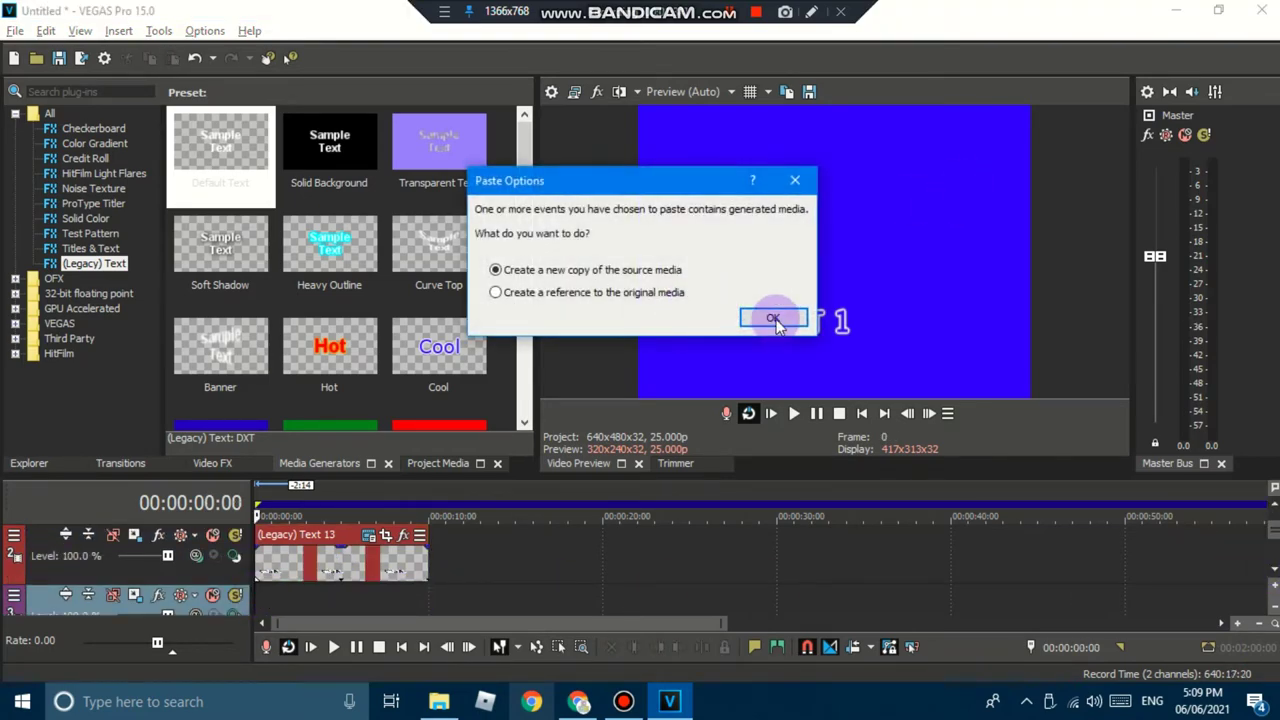
{"action": "left_click", "coordinate": [740, 318]}
Open the third track's text event in the media generator and change its text to "LYRICS TEST 2".
{"action": "left_click", "coordinate": [337, 604]}
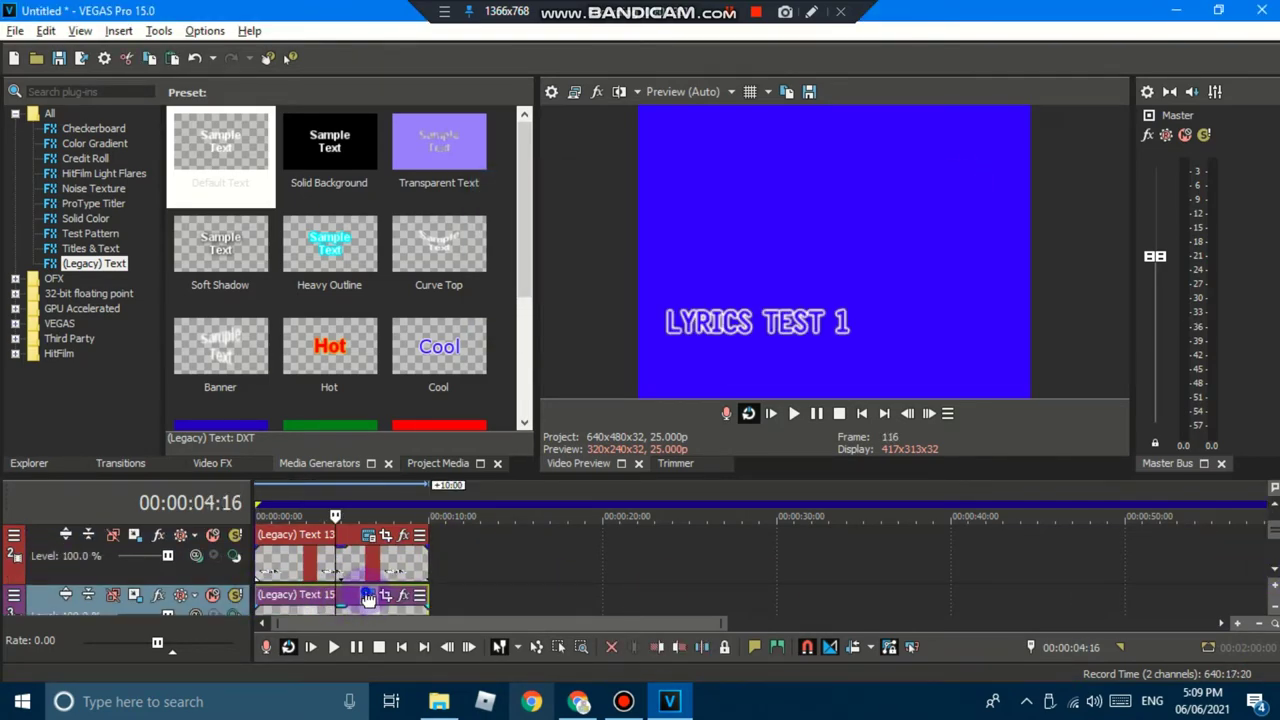
{"action": "left_click", "coordinate": [368, 597]}
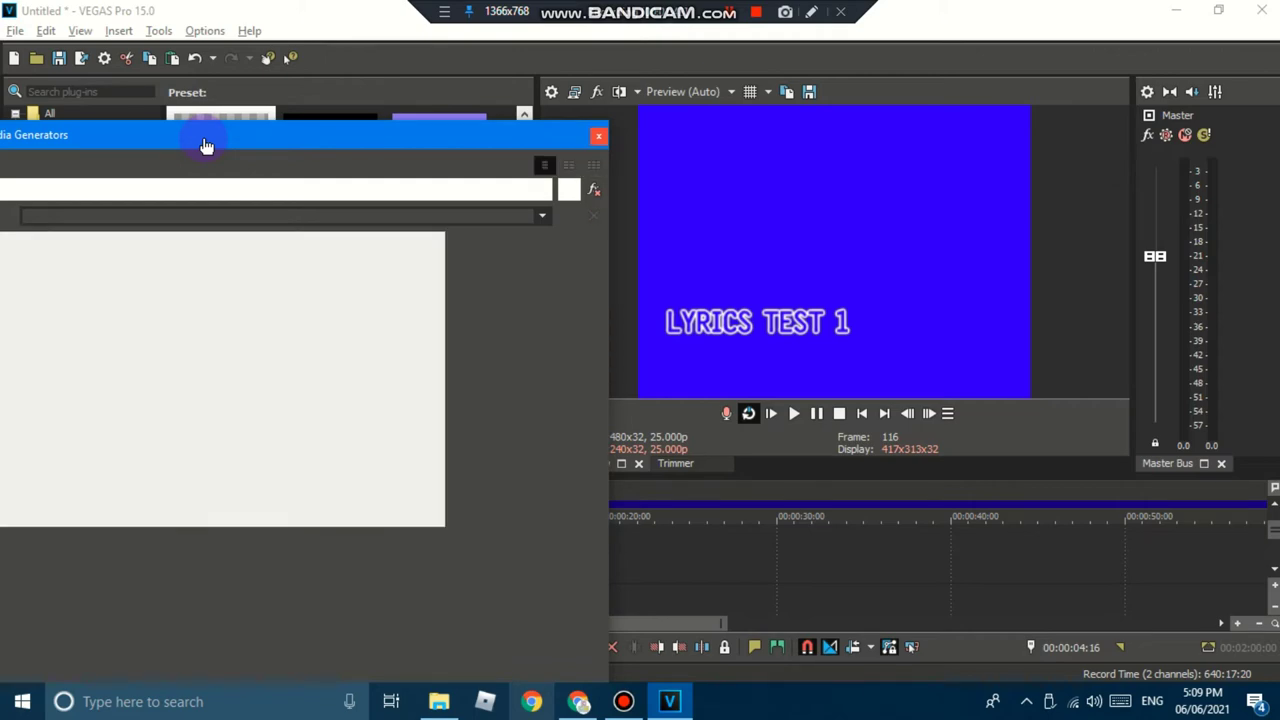
{"action": "left_click_drag", "start_coordinate": [260, 135], "coordinate": [328, 98]}
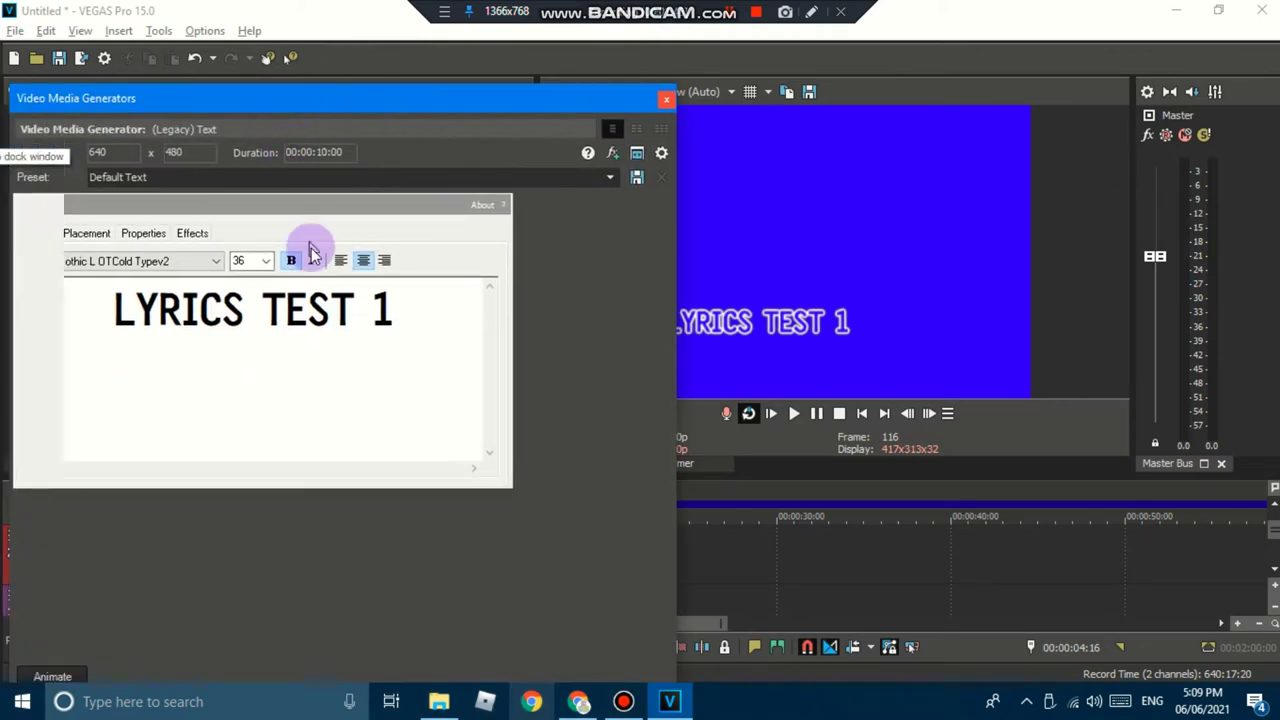
{"action": "left_click_drag", "start_coordinate": [400, 321], "coordinate": [363, 314]}
{"action": "type", "text": "2"}
Move "LYRICS TEST 2" below and to the right of "LYRICS TEST 1", at about X 0.442, Y 0.744, and close its settings.
{"action": "left_click", "coordinate": [86, 233]}
{"action": "left_click_drag", "start_coordinate": [128, 417], "coordinate": [213, 437]}
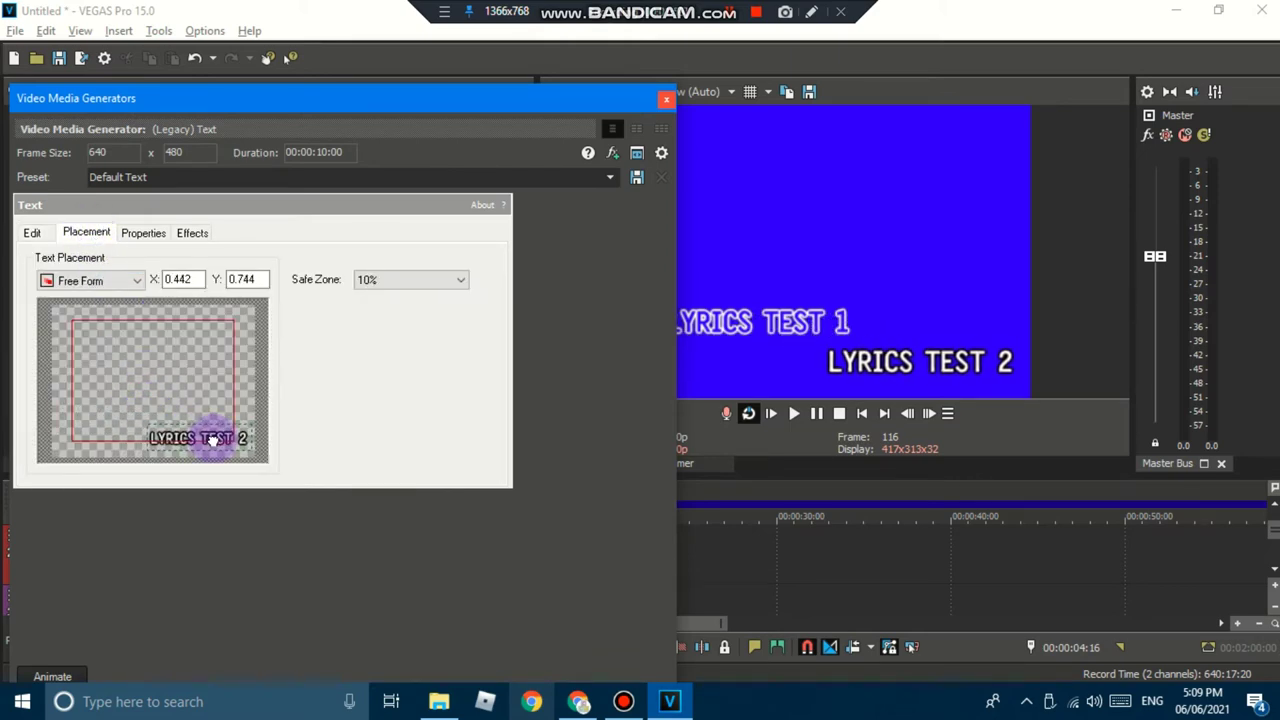
{"action": "left_click", "coordinate": [666, 99]}
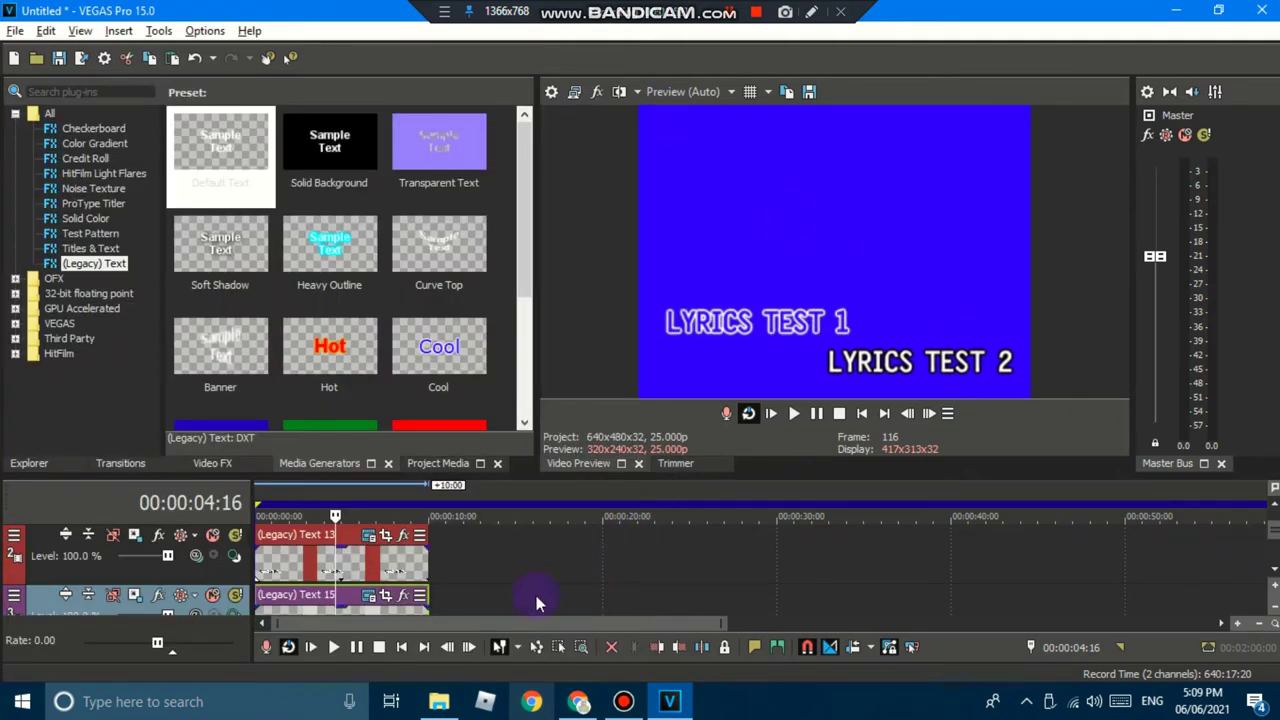
Reopen the "LYRICS TEST 2" placement, nudge the text slightly up and left, and close the generator settings.
{"action": "left_click", "coordinate": [369, 595]}
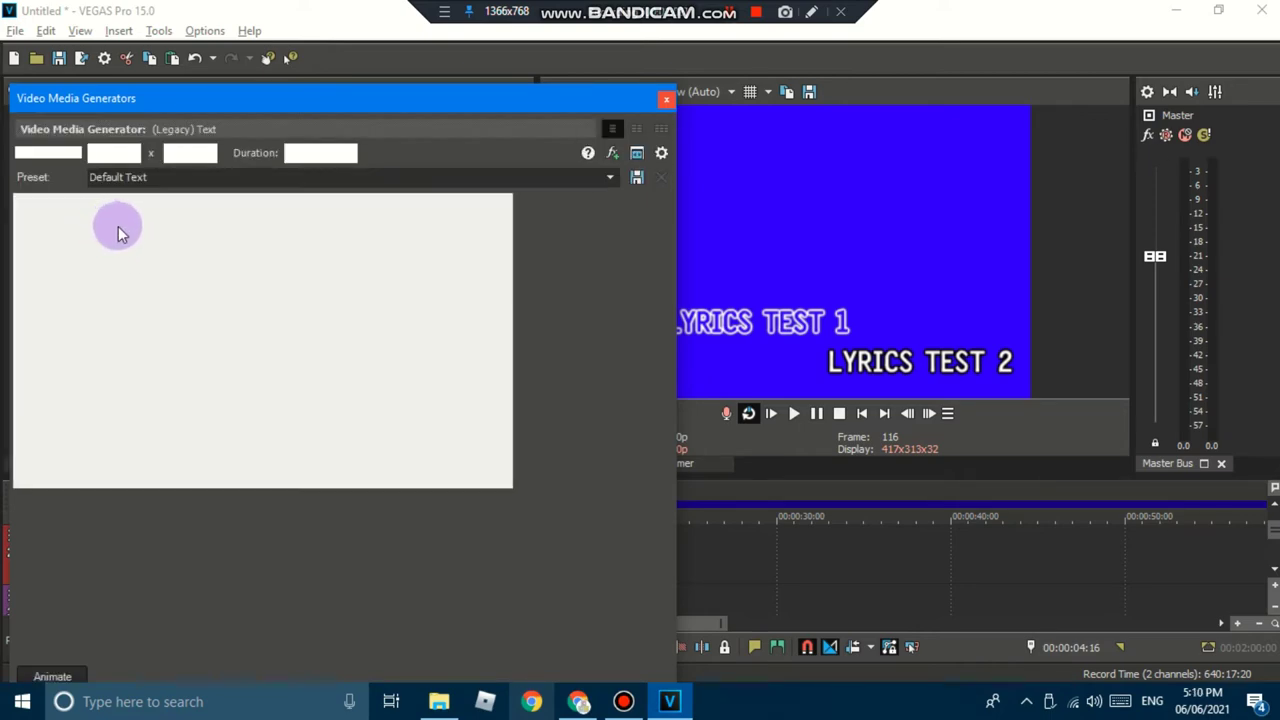
{"action": "left_click", "coordinate": [87, 233]}
{"action": "left_click_drag", "start_coordinate": [209, 460], "coordinate": [197, 436]}
{"action": "left_click", "coordinate": [662, 101]}
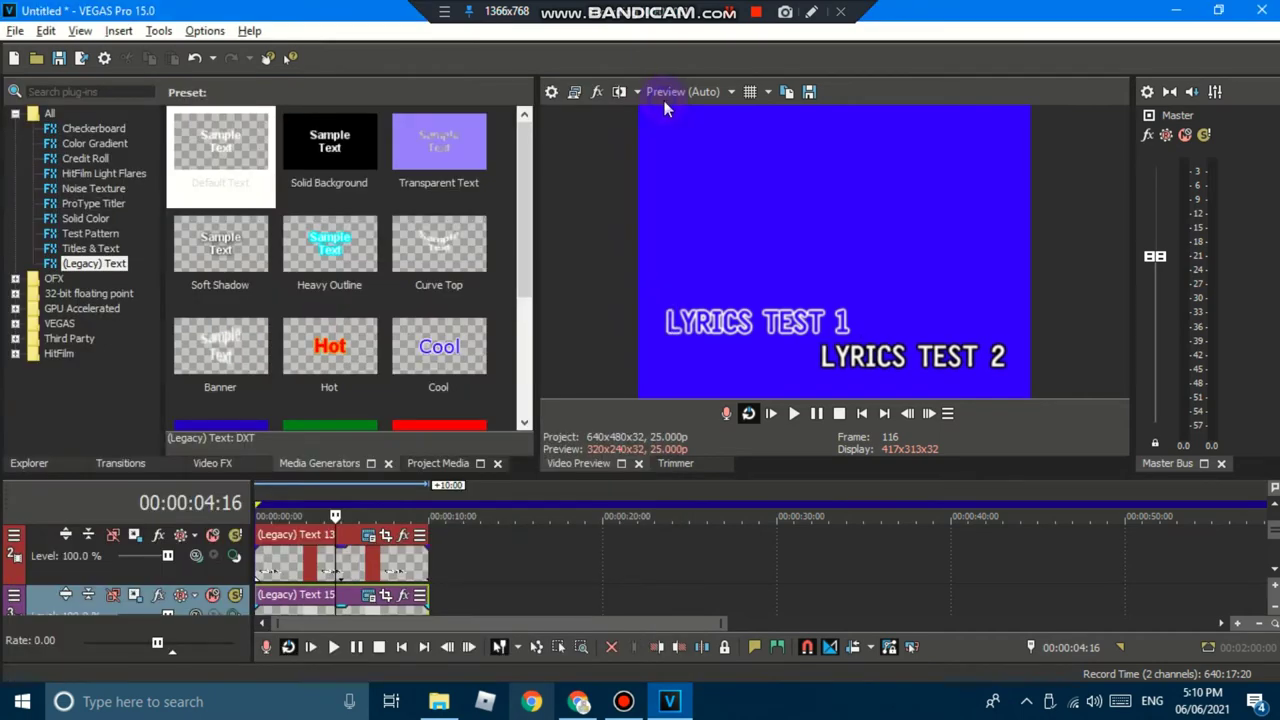
Insert a new empty video track directly above the "LYRICS TEST 2" track.
{"action": "left_click", "coordinate": [1274, 570]}
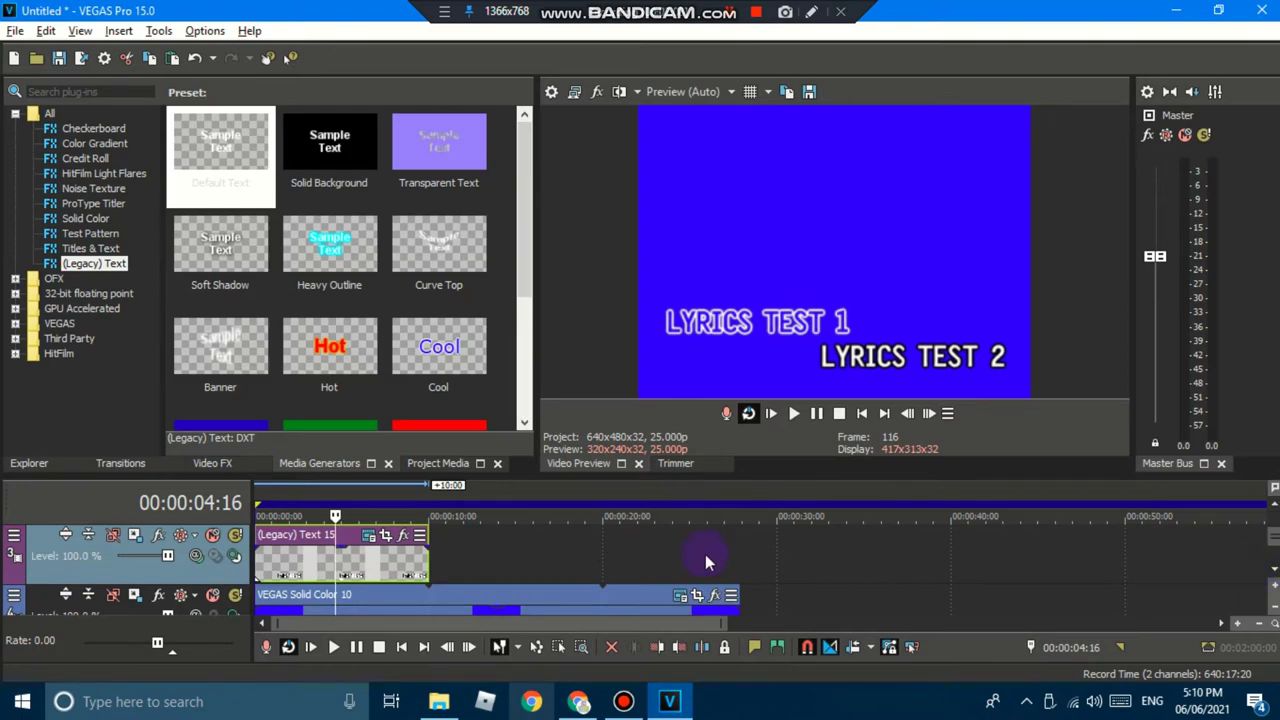
{"action": "right_click", "coordinate": [705, 554]}
{"action": "left_click", "coordinate": [764, 370]}
Duplicate the "LYRICS TEST 2" event onto the new track as a new source media copy and shift its start to about 00:00:02:18.
{"action": "left_click", "coordinate": [291, 601]}
{"action": "key", "text": "ctrl+c"}
{"action": "left_click", "coordinate": [277, 555]}
{"action": "key", "text": "ctrl+v"}
{"action": "left_click", "coordinate": [766, 316]}
{"action": "left_click_drag", "start_coordinate": [362, 565], "coordinate": [391, 557]}
{"action": "left_click", "coordinate": [302, 562]}
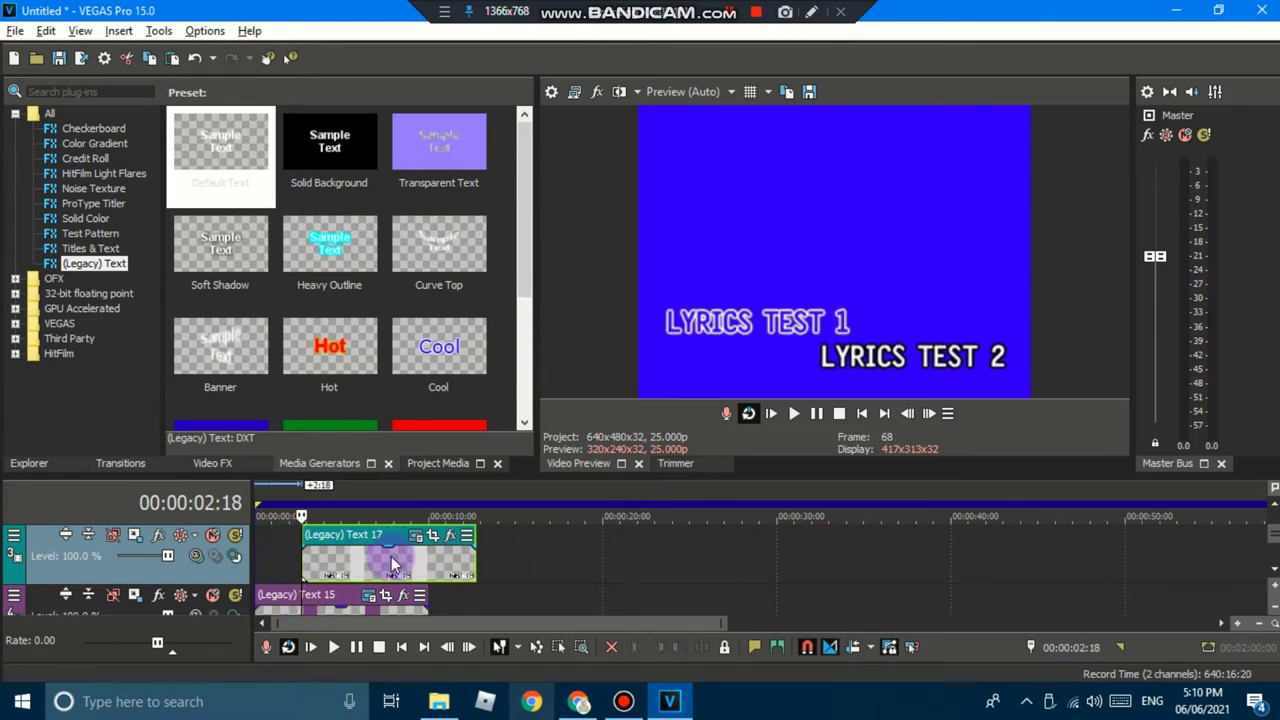
Set the text color of the duplicated "LYRICS TEST 2" event to blue (R 0, G 0, B 255).
{"action": "left_click", "coordinate": [416, 535]}
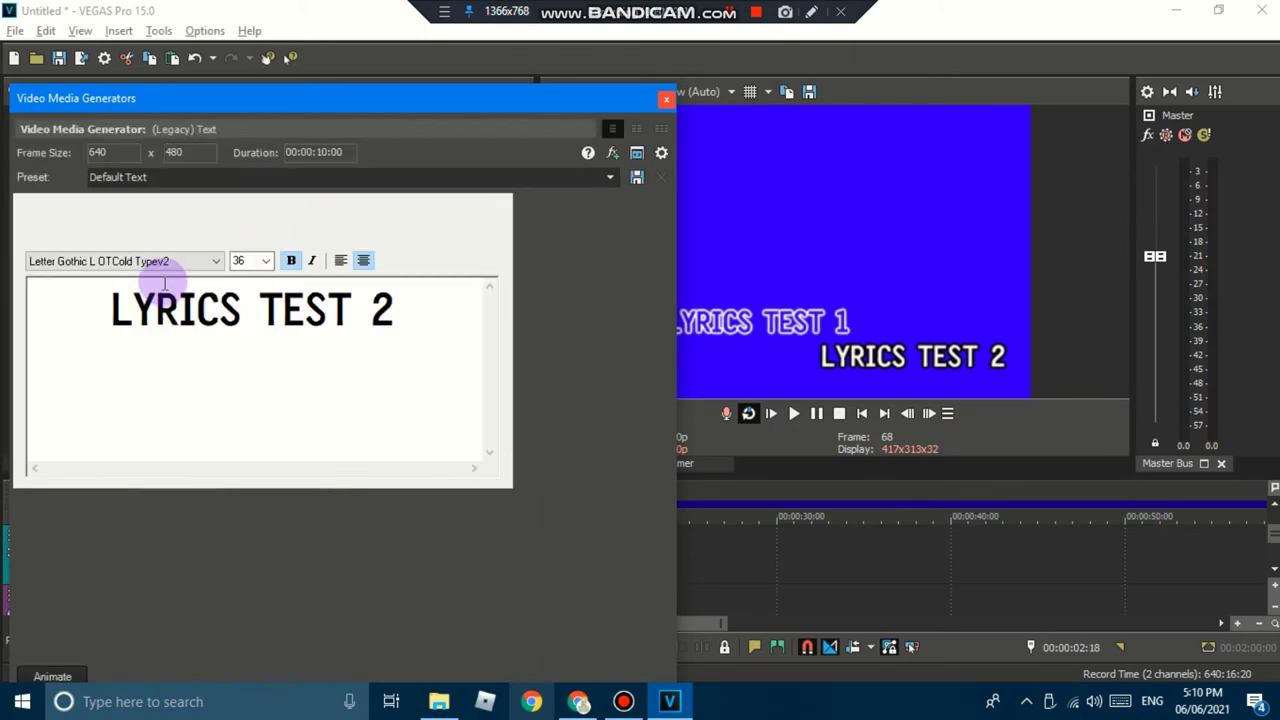
{"action": "left_click", "coordinate": [143, 240]}
{"action": "left_click", "coordinate": [184, 339]}
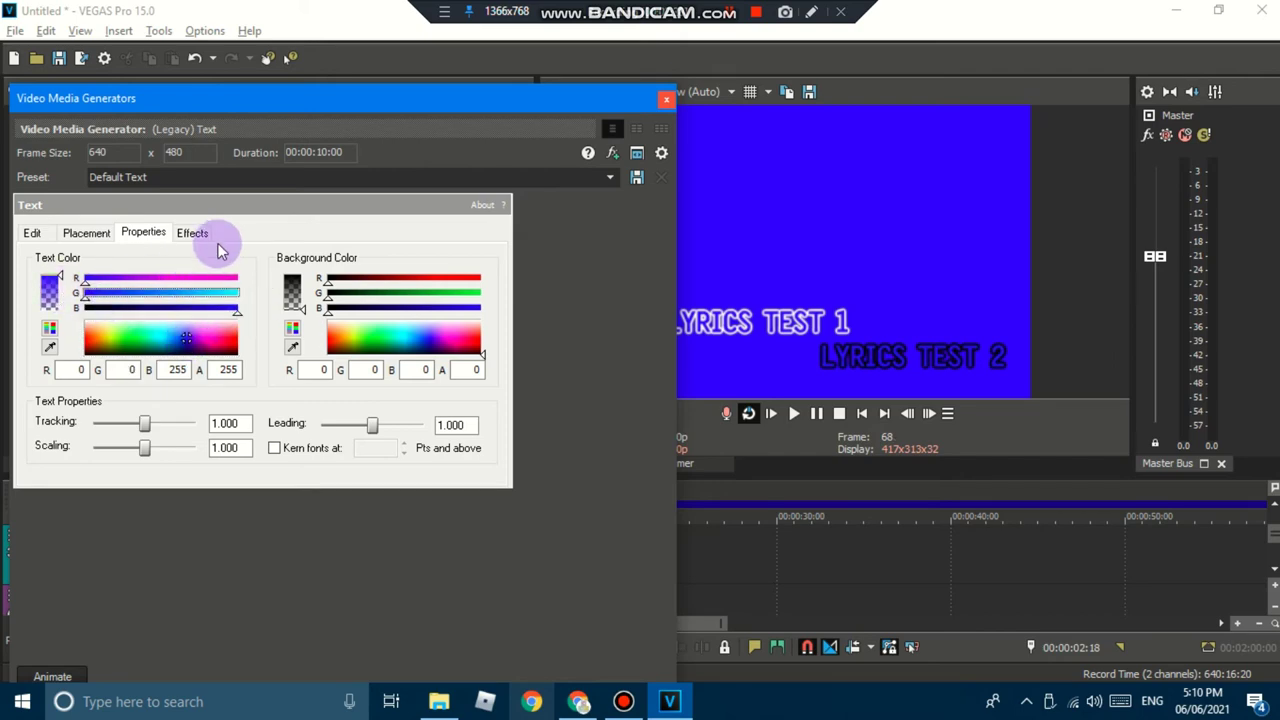
Change the outline color of the duplicated "LYRICS TEST 2" event to white and close its generator settings.
{"action": "left_click", "coordinate": [192, 232]}
{"action": "left_click", "coordinate": [230, 276]}
{"action": "left_click_drag", "start_coordinate": [289, 358], "coordinate": [313, 285]}
{"action": "left_click", "coordinate": [315, 445]}
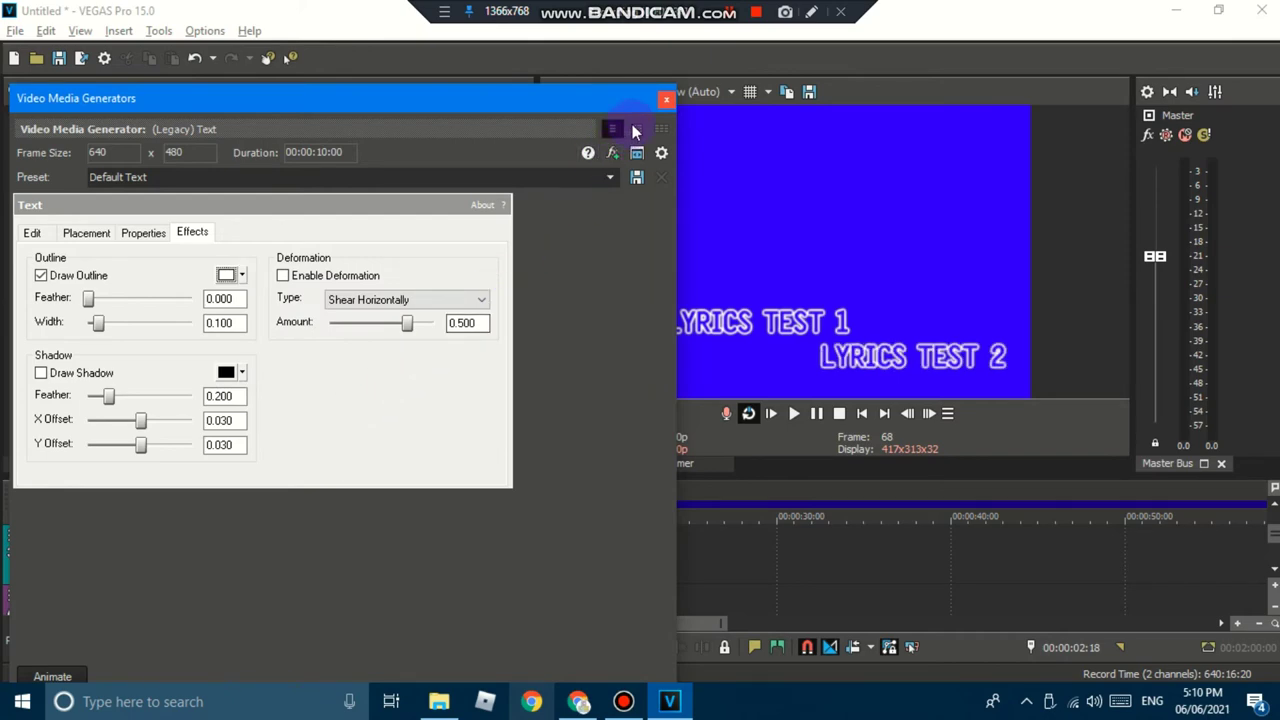
{"action": "left_click", "coordinate": [666, 98]}
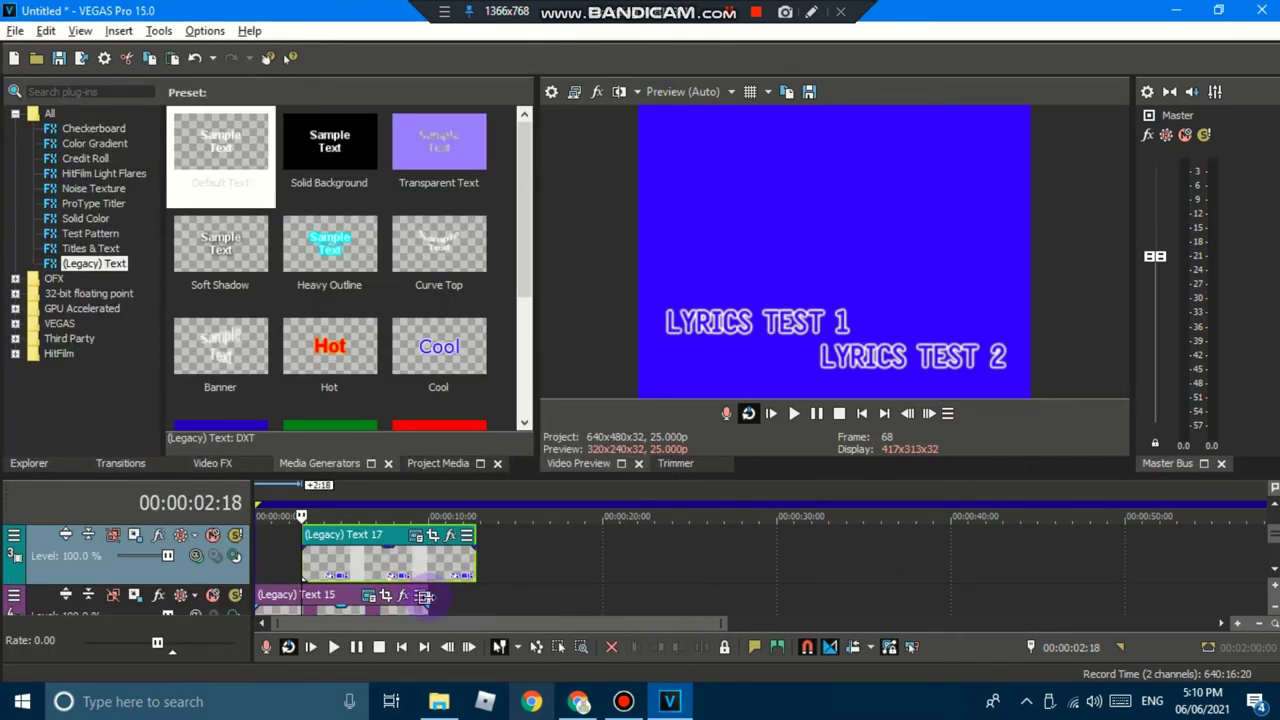
Extend all four text events so that they end together at about 31 seconds on the timeline.
{"action": "left_click", "coordinate": [593, 593]}
{"action": "left_click_drag", "start_coordinate": [474, 560], "coordinate": [802, 560]}
{"action": "left_click", "coordinate": [1274, 504]}
{"action": "left_click_drag", "start_coordinate": [427, 566], "coordinate": [801, 566]}
{"action": "scroll", "coordinate": [1273, 510], "scroll_direction": "up", "scroll_amount": 1}
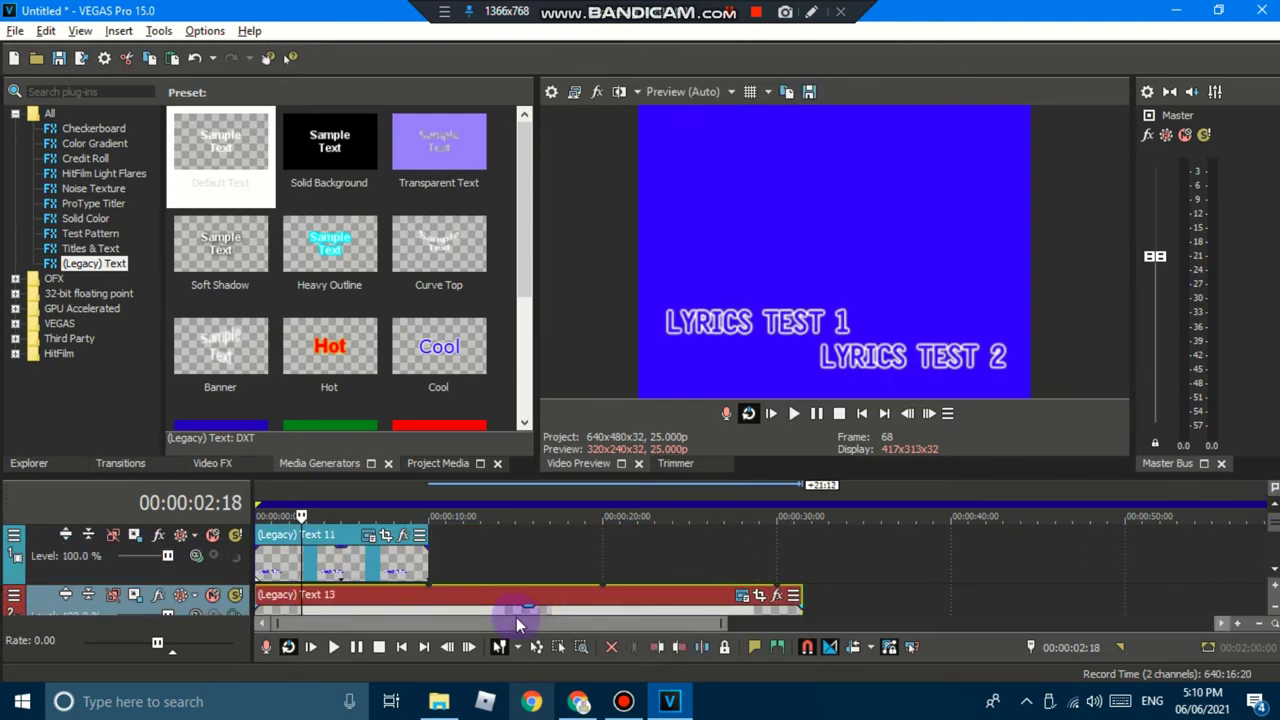
{"action": "left_click_drag", "start_coordinate": [428, 565], "coordinate": [802, 563]}
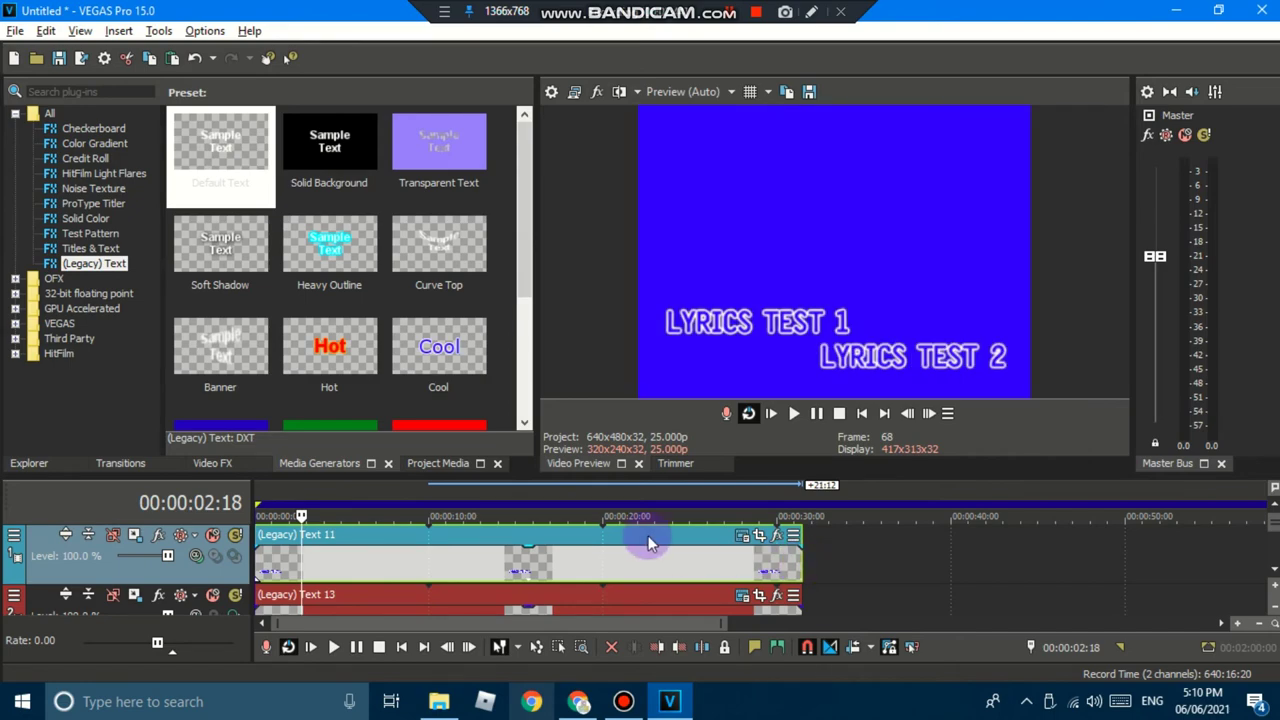
Apply the Linear Wipe transition with the Left-Right, Hard Edge preset to the top text event's start, with a 4-second fade-in.
{"action": "scroll", "coordinate": [651, 543], "scroll_direction": "up", "scroll_amount": 2}
{"action": "left_click", "coordinate": [144, 466]}
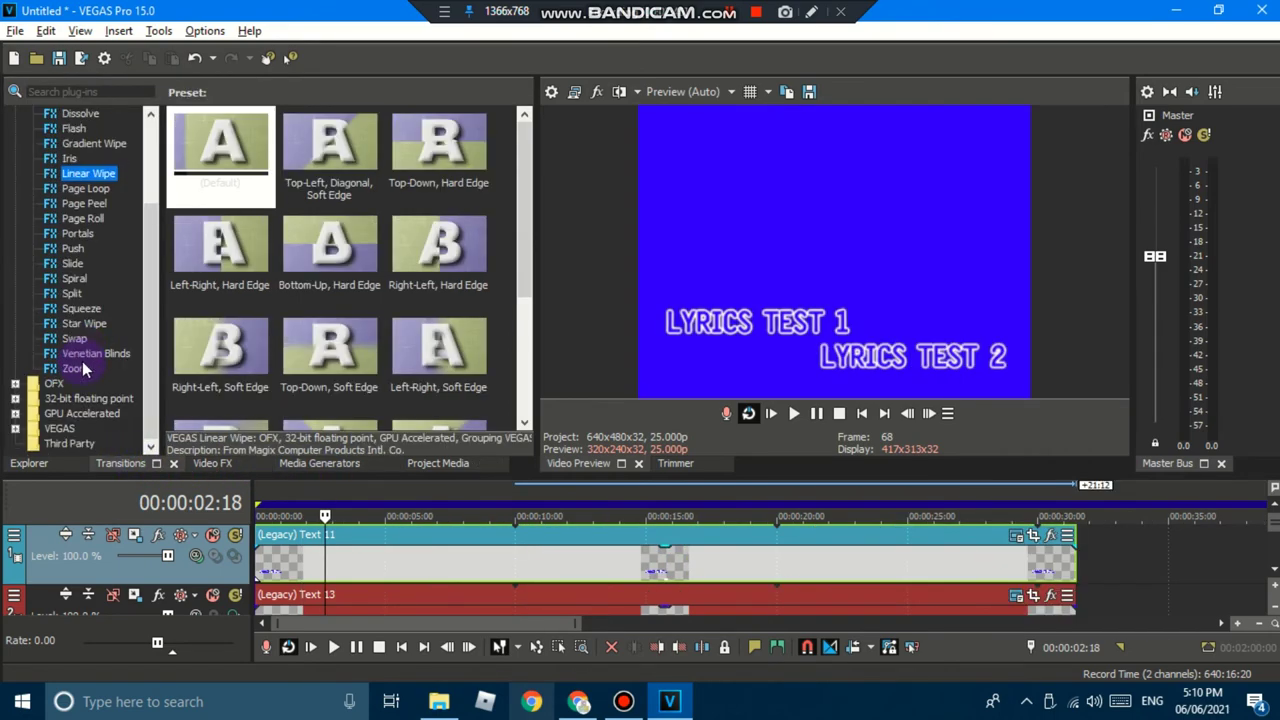
{"action": "left_click", "coordinate": [77, 325]}
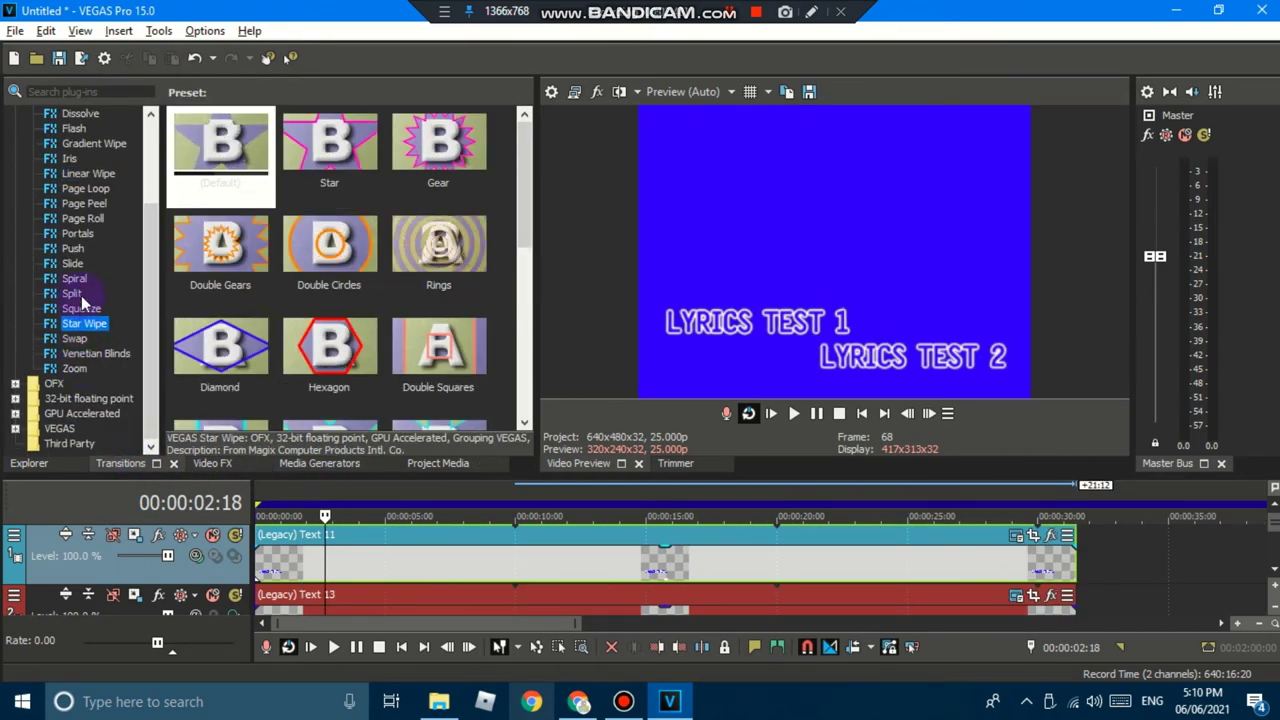
{"action": "left_click", "coordinate": [88, 174]}
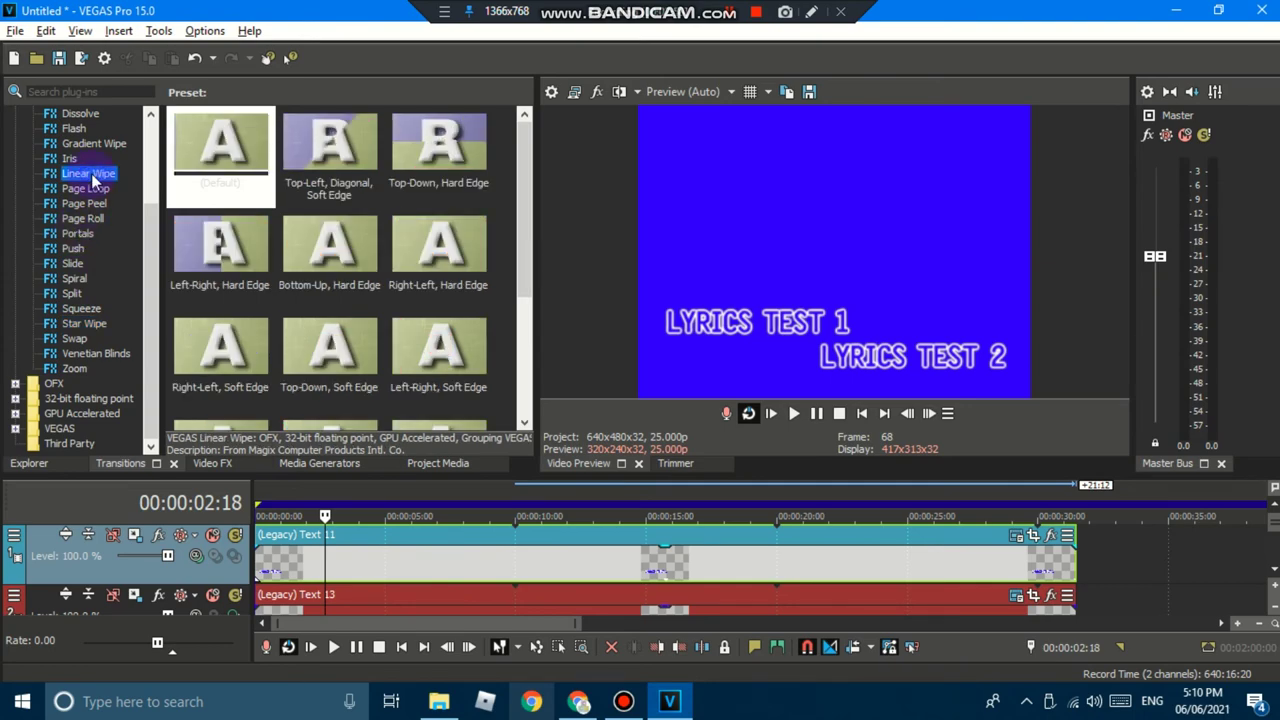
{"action": "left_click", "coordinate": [220, 170]}
{"action": "left_click_drag", "start_coordinate": [228, 280], "coordinate": [264, 557]}
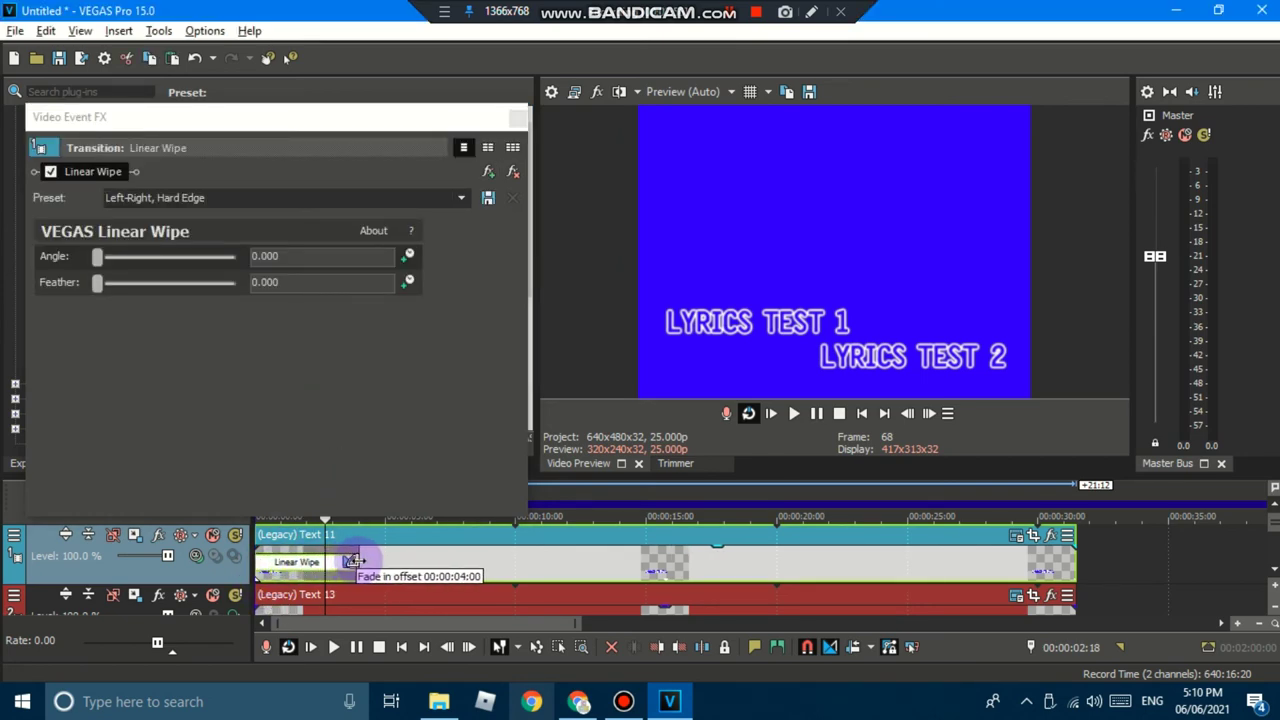
Play back the start of the project to check the wipe on "LYRICS TEST 1", and pause it.
{"action": "left_click", "coordinate": [839, 414]}
{"action": "left_click", "coordinate": [797, 414]}
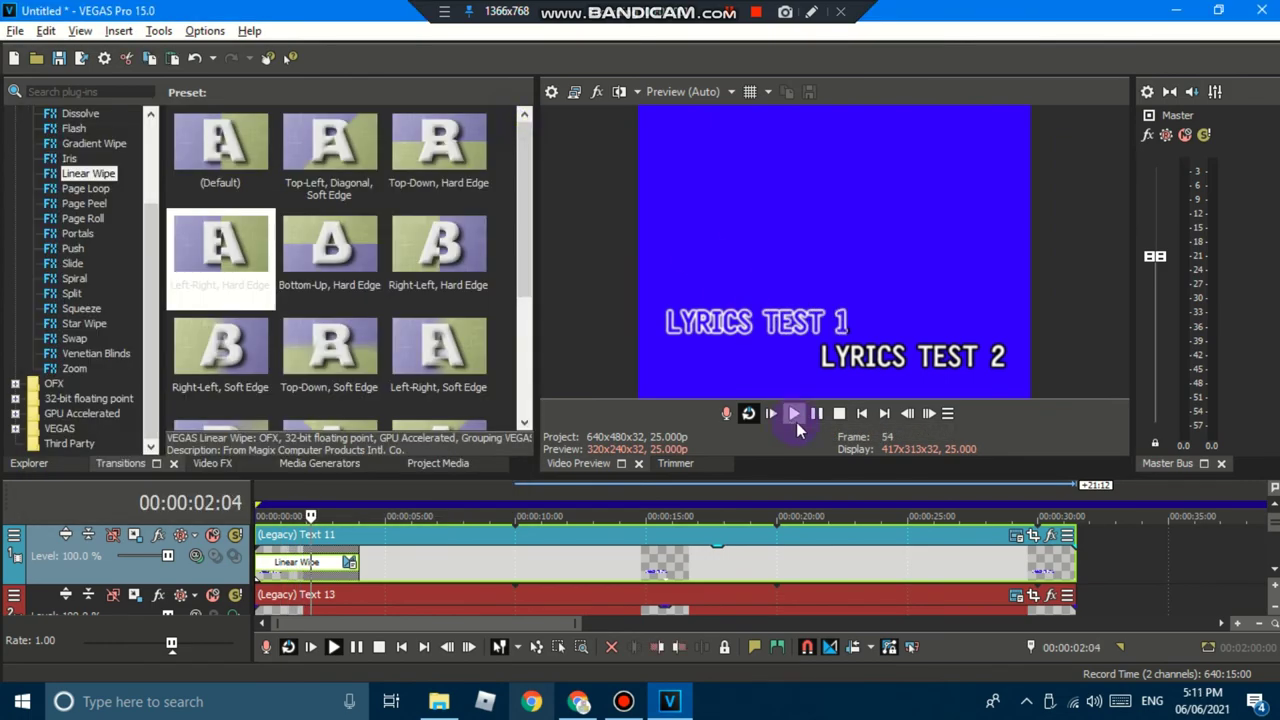
{"action": "left_click", "coordinate": [818, 414]}
Give the third track's text event a fade-in of about 3.5 seconds and apply the Left-Right, Hard Edge Linear Wipe to it.
{"action": "left_click", "coordinate": [1274, 573]}
{"action": "left_click", "coordinate": [1274, 573]}
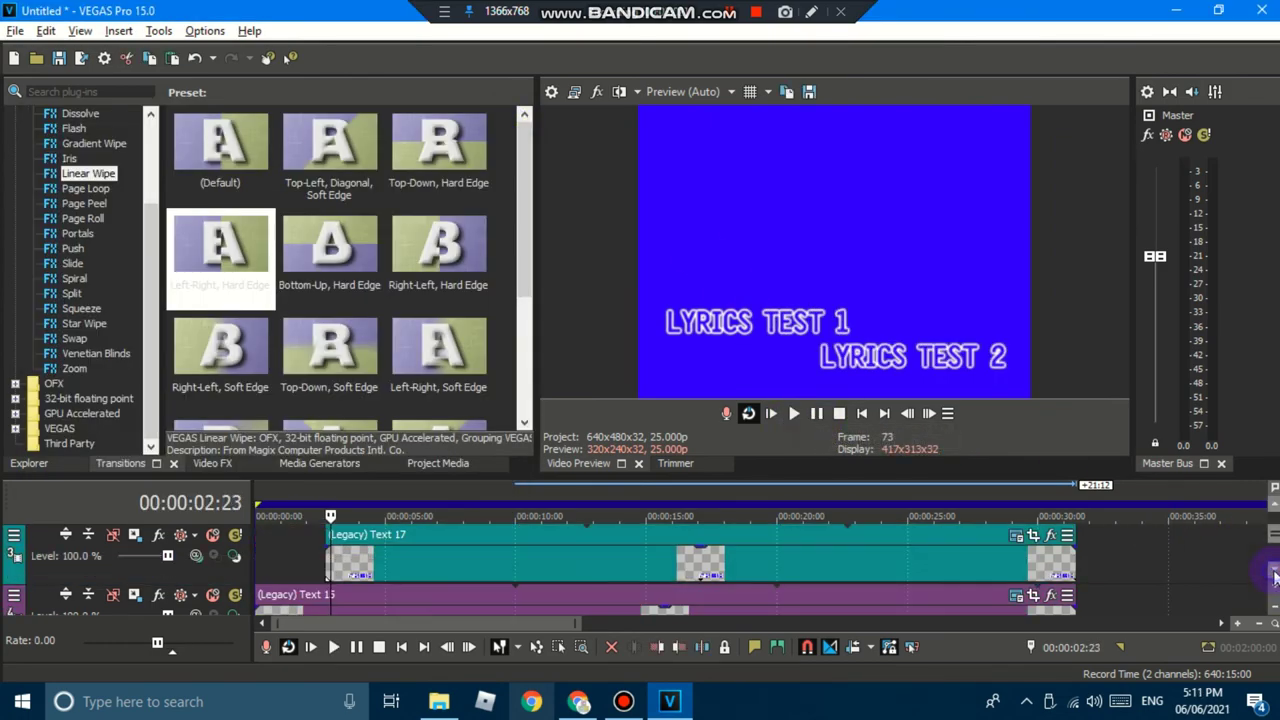
{"action": "left_click_drag", "start_coordinate": [330, 549], "coordinate": [422, 562]}
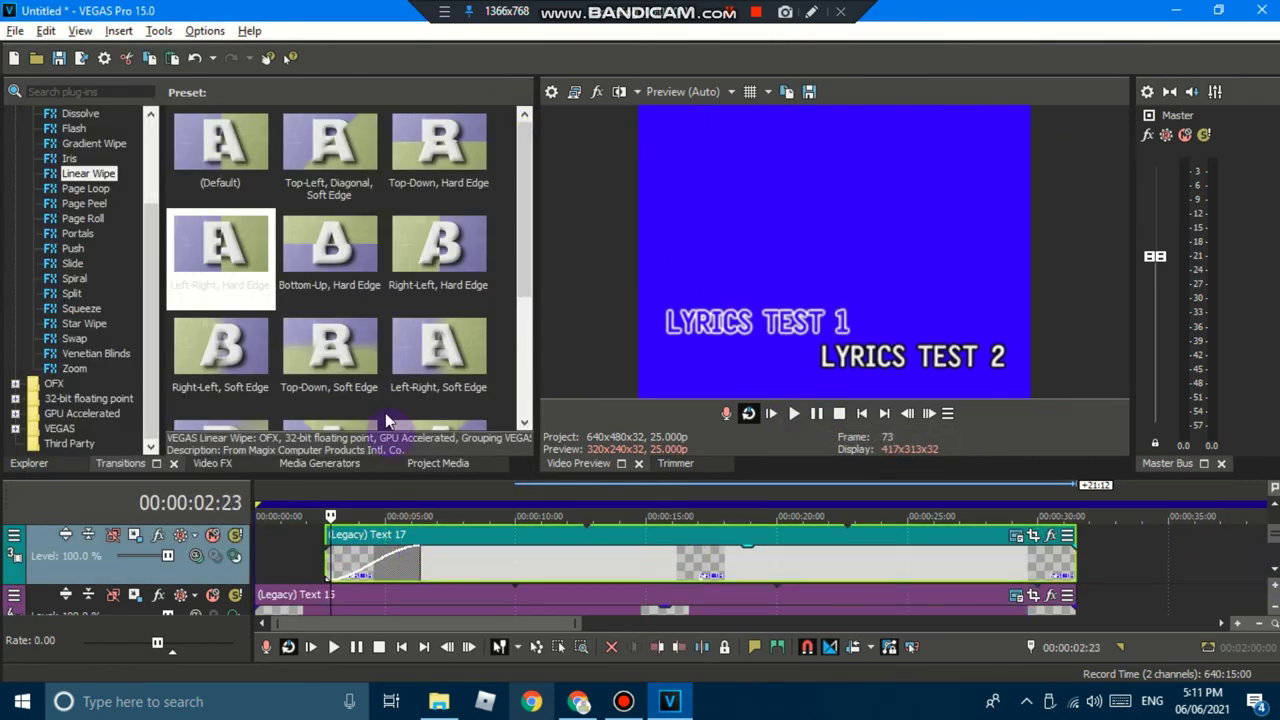
{"action": "left_click_drag", "start_coordinate": [245, 258], "coordinate": [401, 557]}
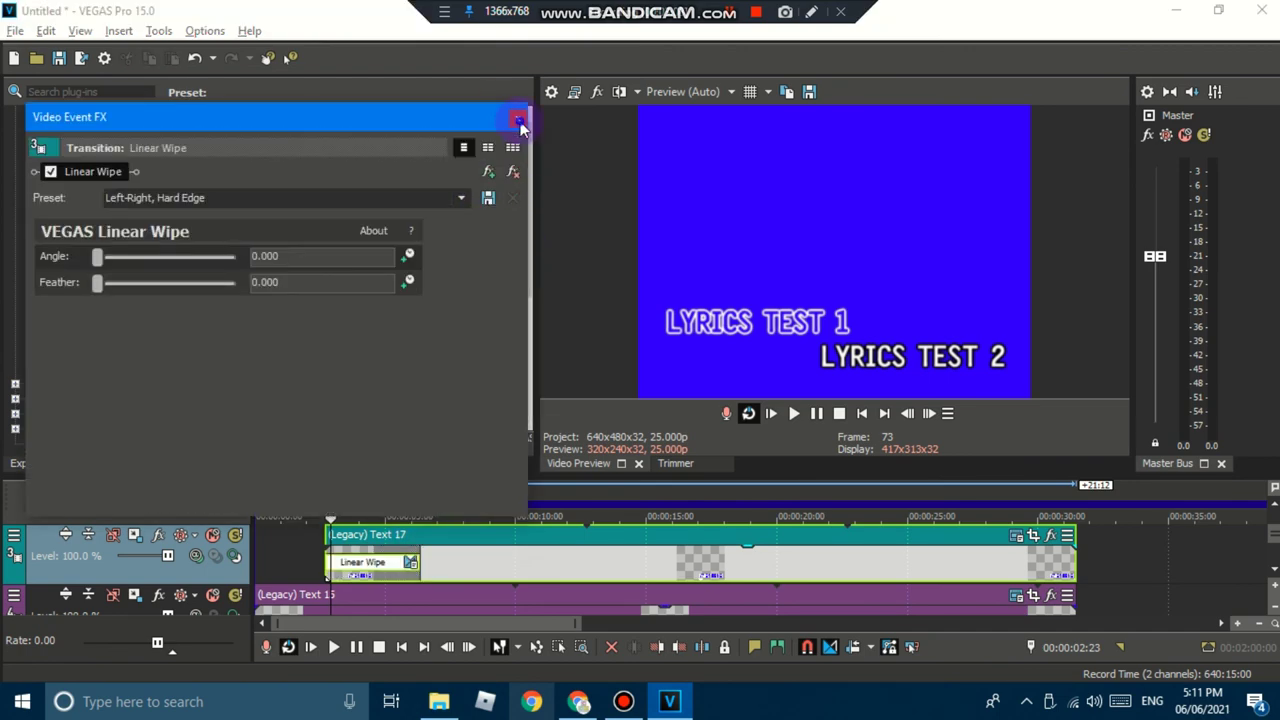
{"action": "left_click", "coordinate": [518, 119]}
Play the project from the beginning to preview the wipes on both lyric lines.
{"action": "left_click", "coordinate": [862, 413]}
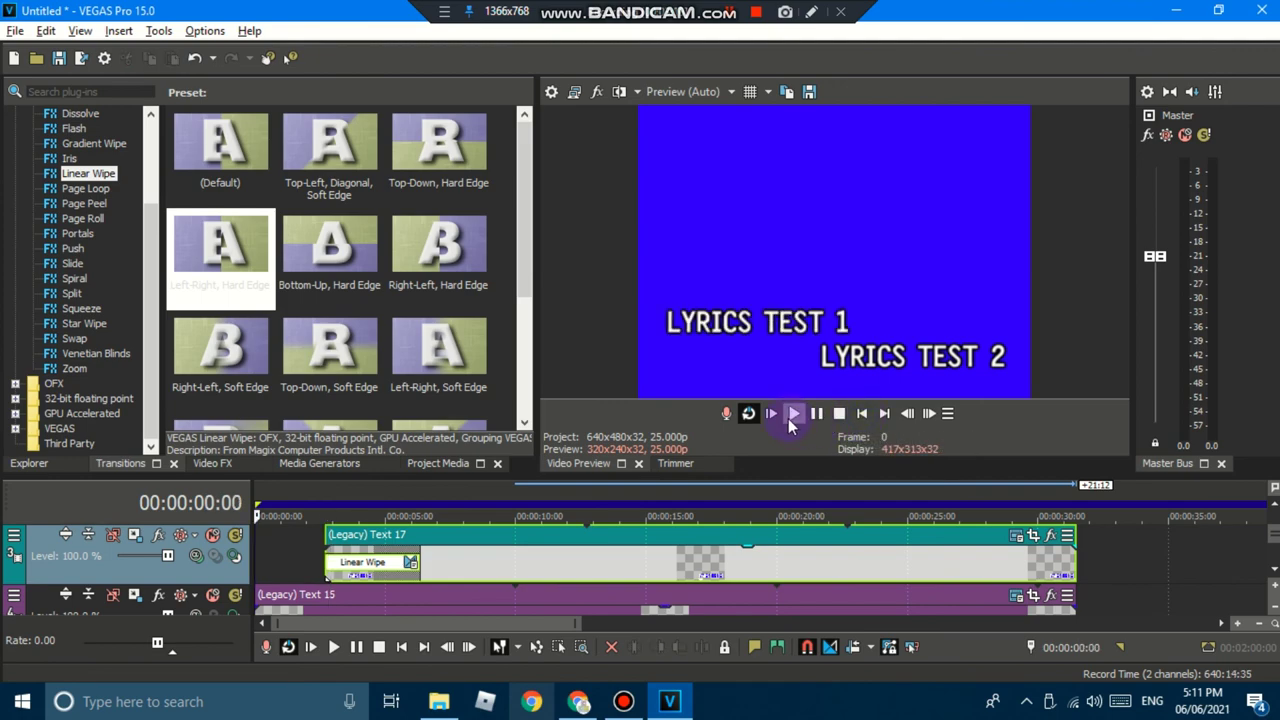
{"action": "left_click", "coordinate": [794, 413]}
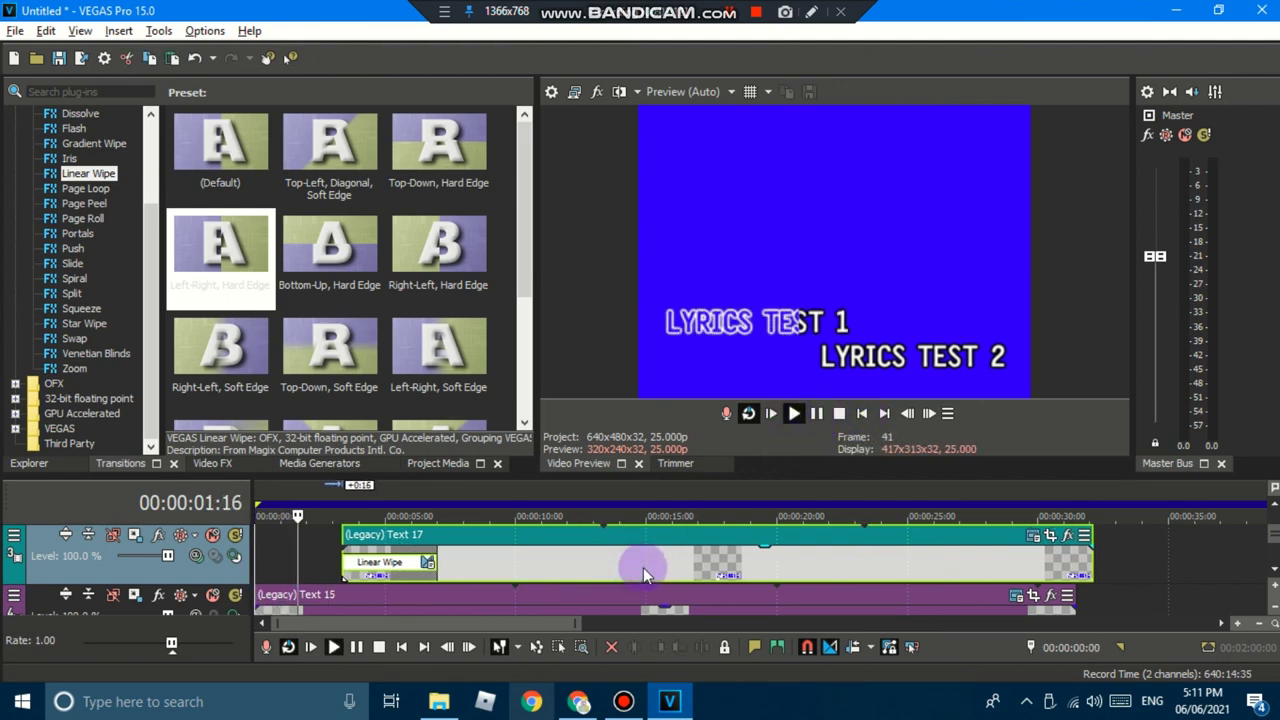